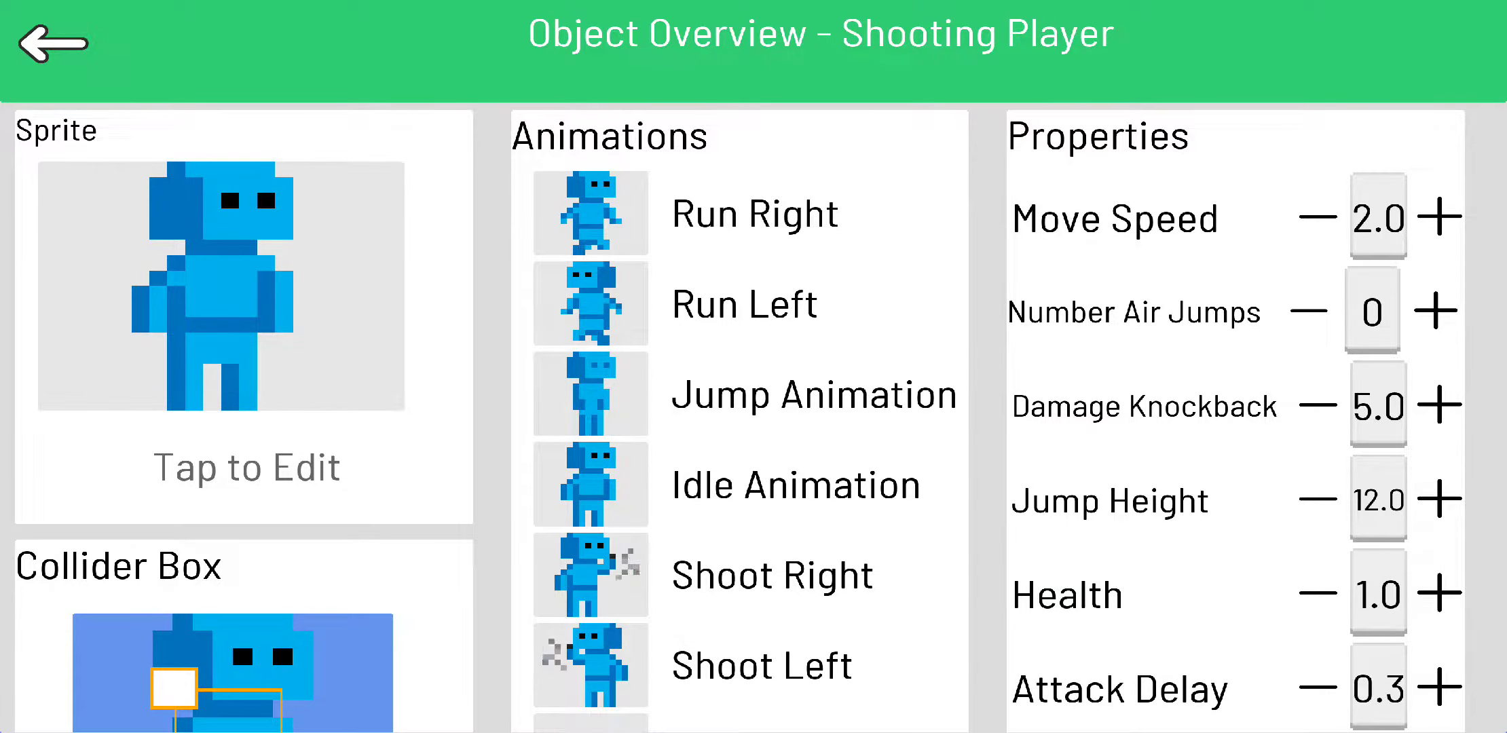
- Paint a white block on the Shooting Player robot's chest and return to its overview
{"action": "left_click", "coordinate": [247, 468]}
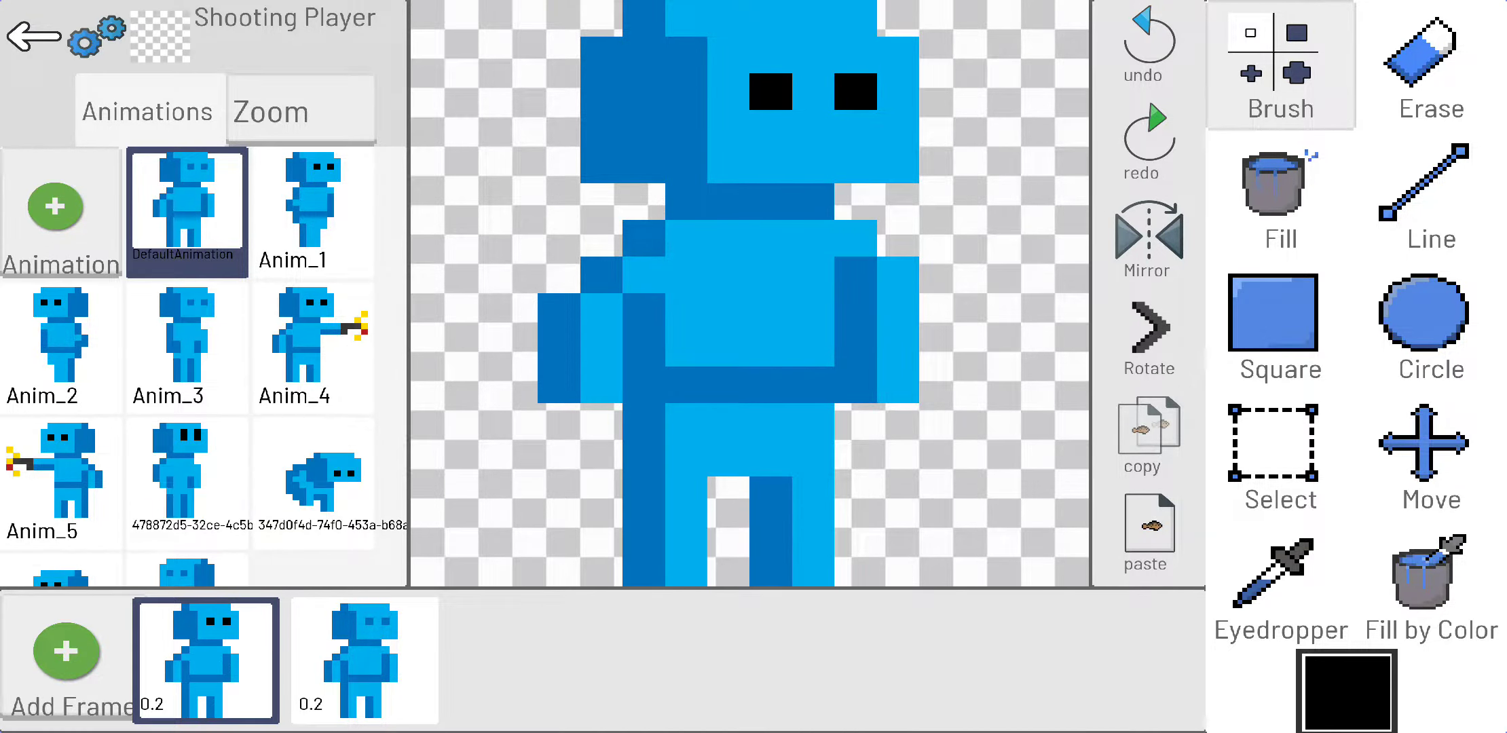
{"action": "left_click", "coordinate": [1347, 693]}
{"action": "left_click", "coordinate": [797, 362]}
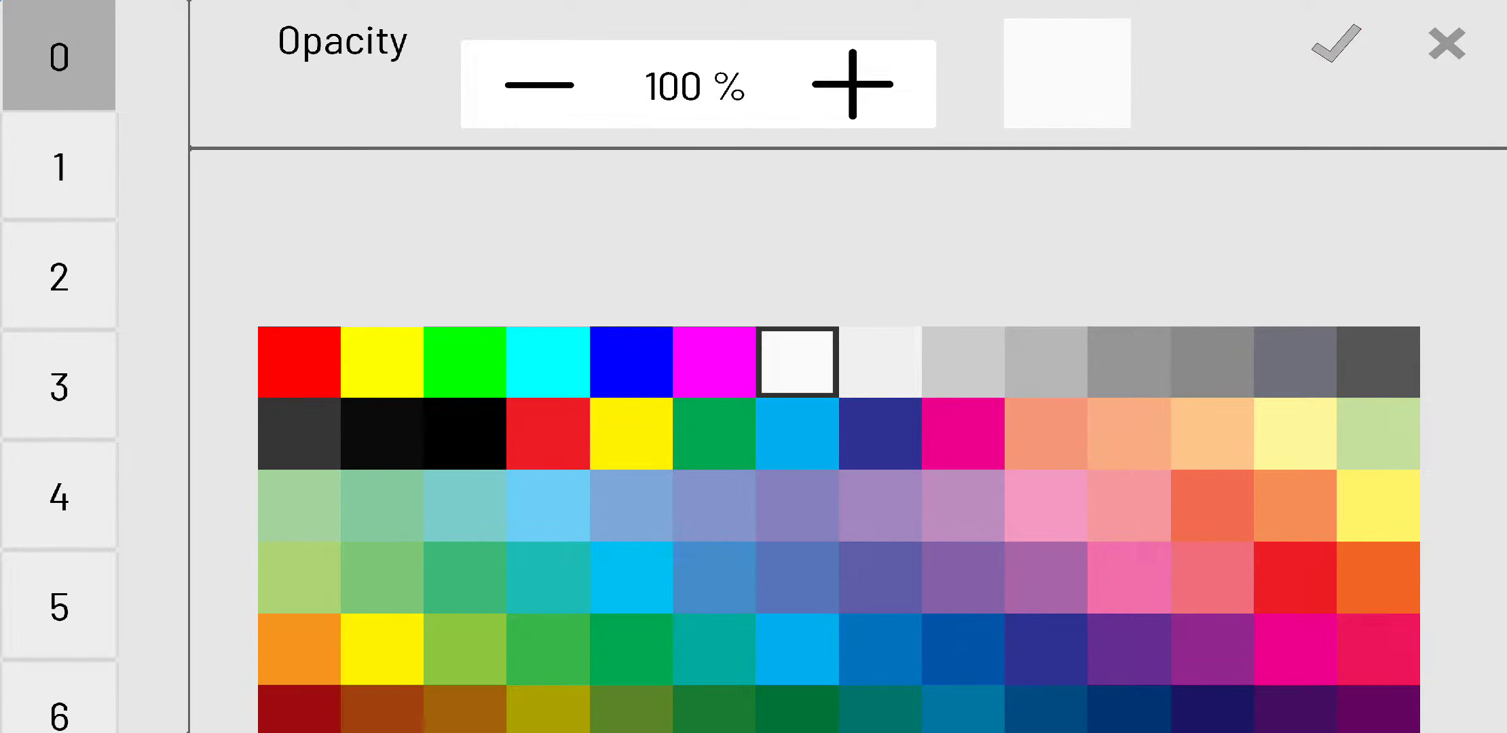
{"action": "left_click", "coordinate": [1337, 45]}
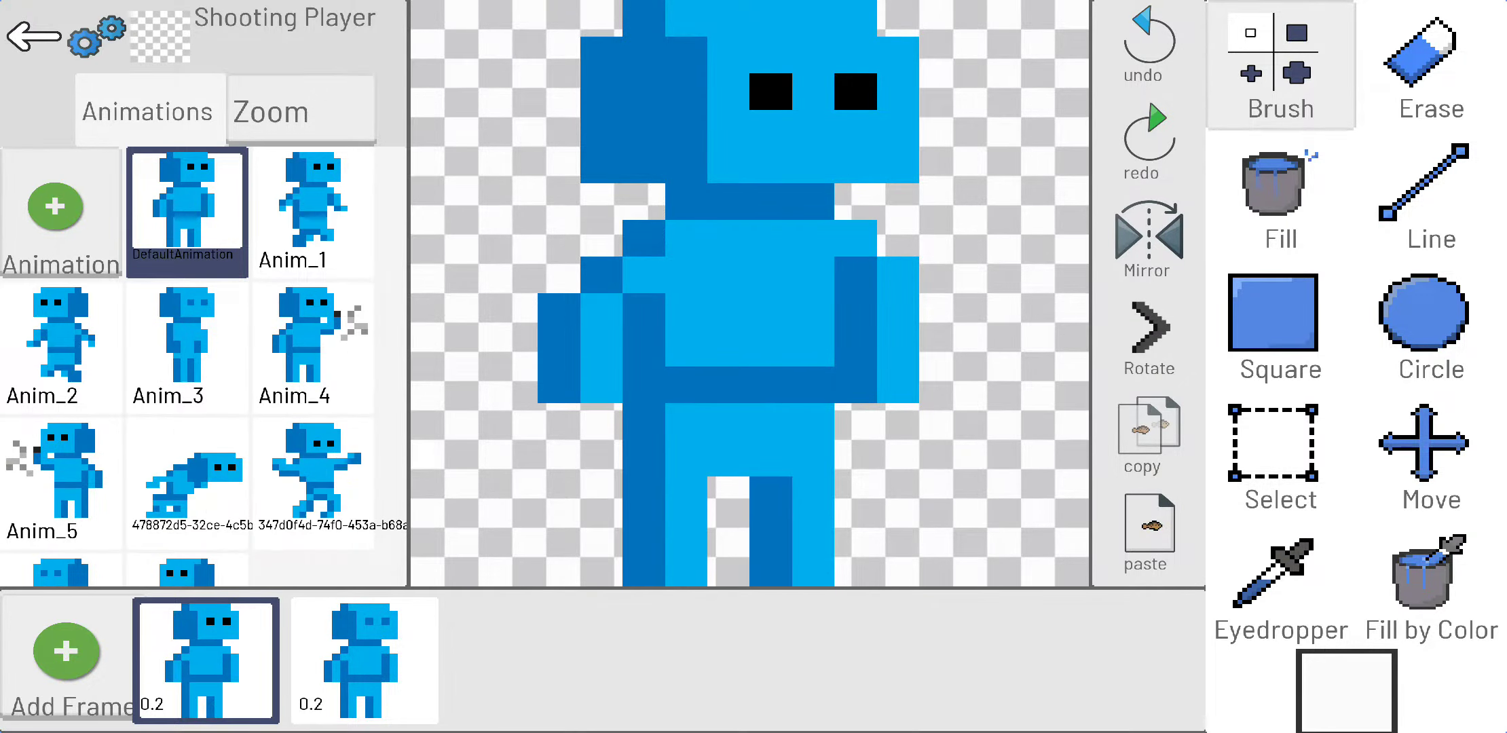
{"action": "mouse_move", "coordinate": [772, 349]}
{"action": "left_mouse_down"}
{"action": "mouse_move", "coordinate": [729, 385]}
{"action": "mouse_move", "coordinate": [771, 386]}
{"action": "left_mouse_up"}
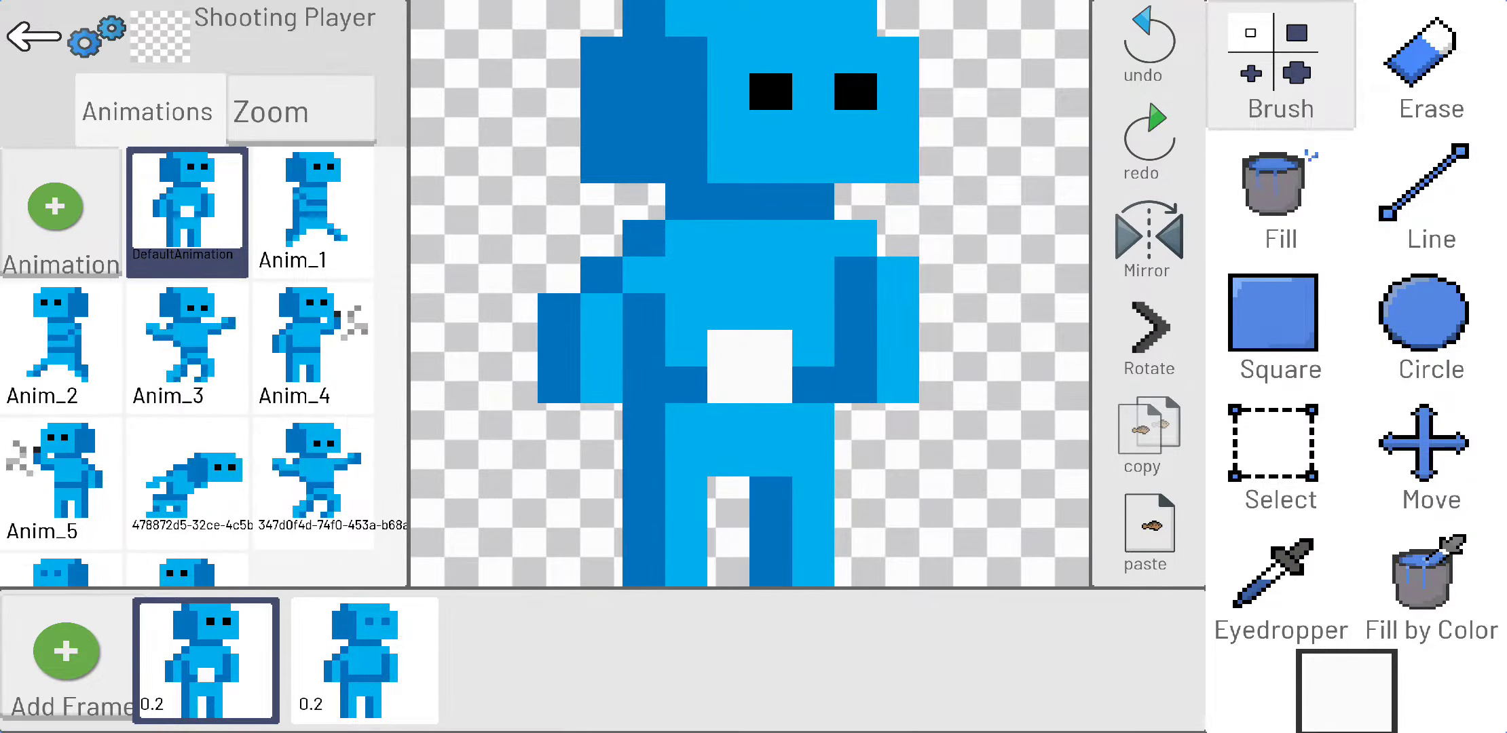
{"action": "left_click", "coordinate": [365, 660]}
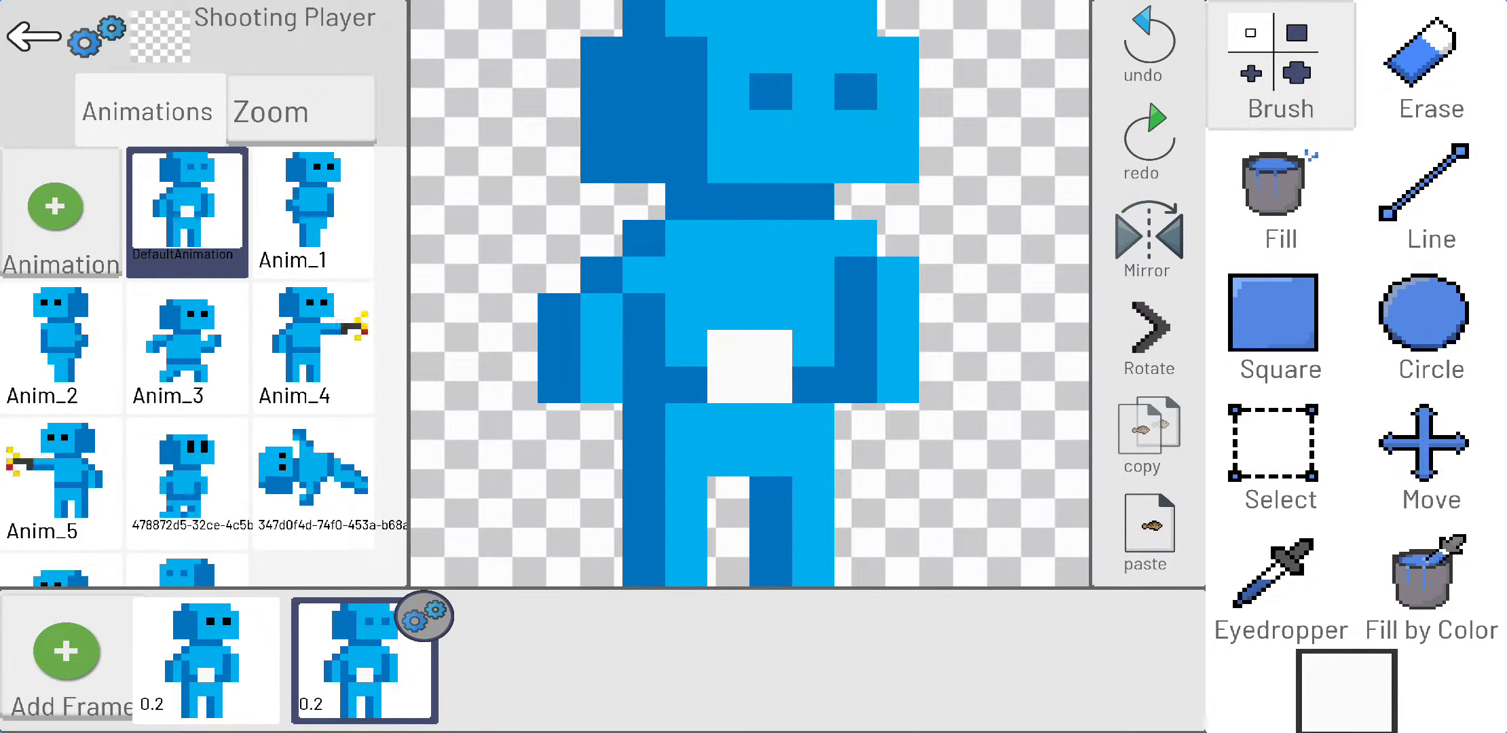
{"action": "left_click", "coordinate": [34, 36]}
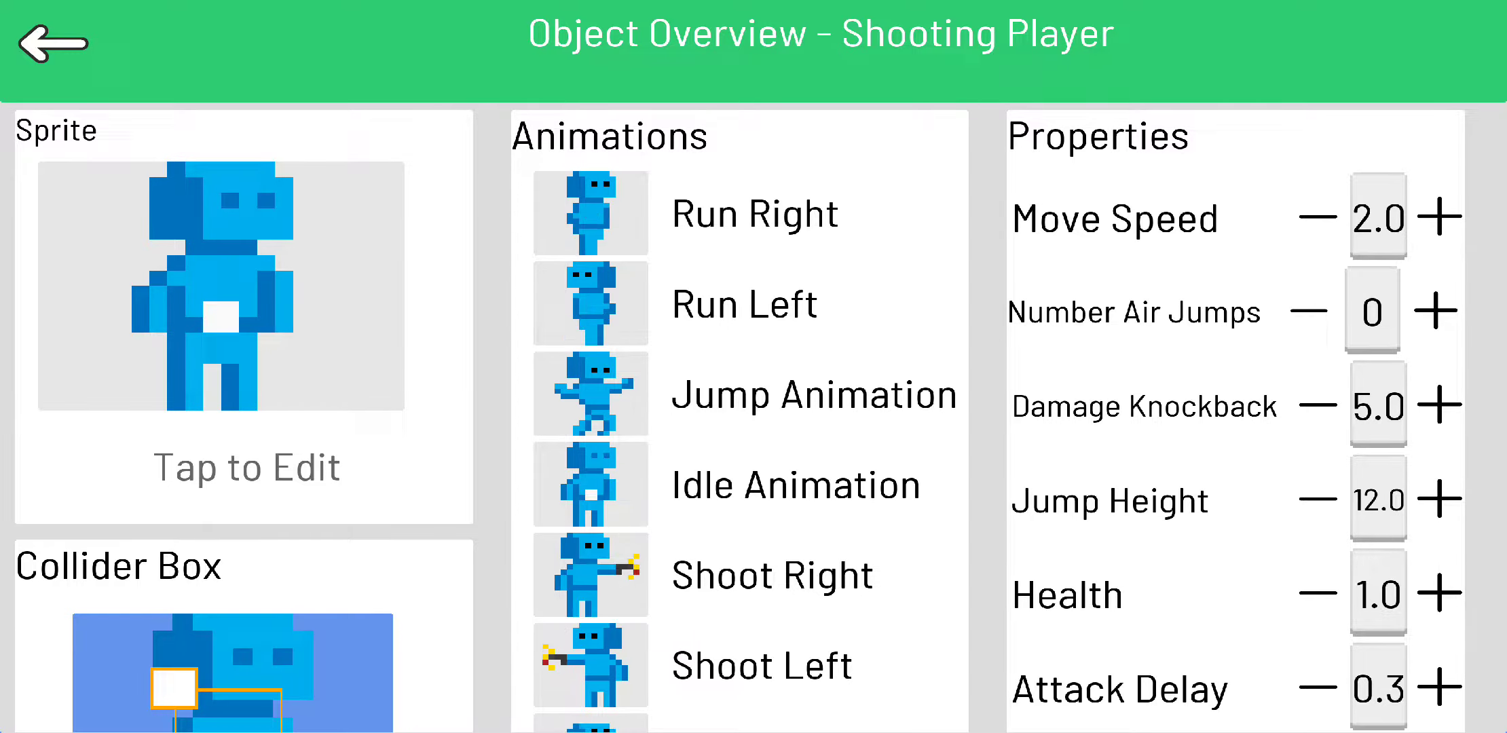
- Give the level a blue background and play-test walking the robot right
{"action": "left_click", "coordinate": [51, 44]}
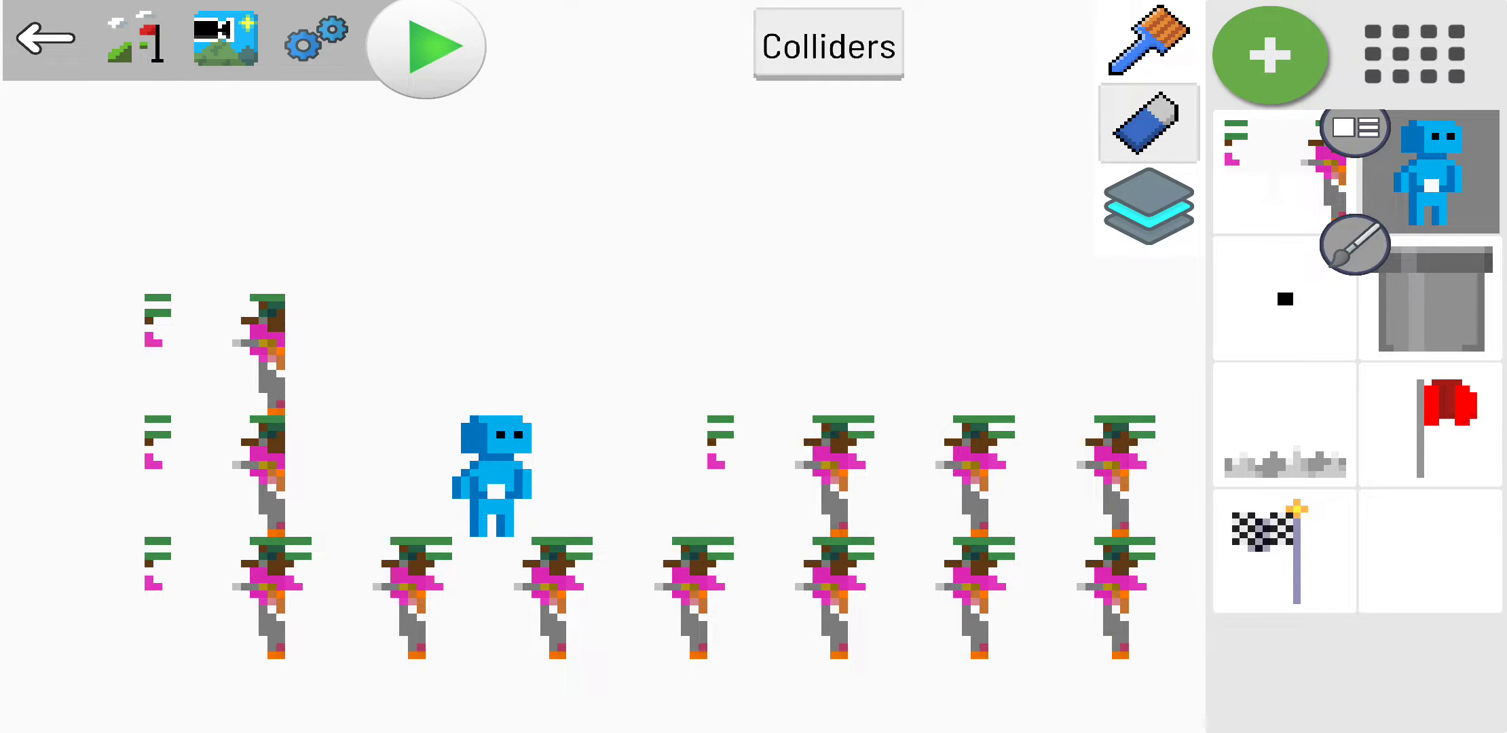
{"action": "left_click", "coordinate": [225, 38]}
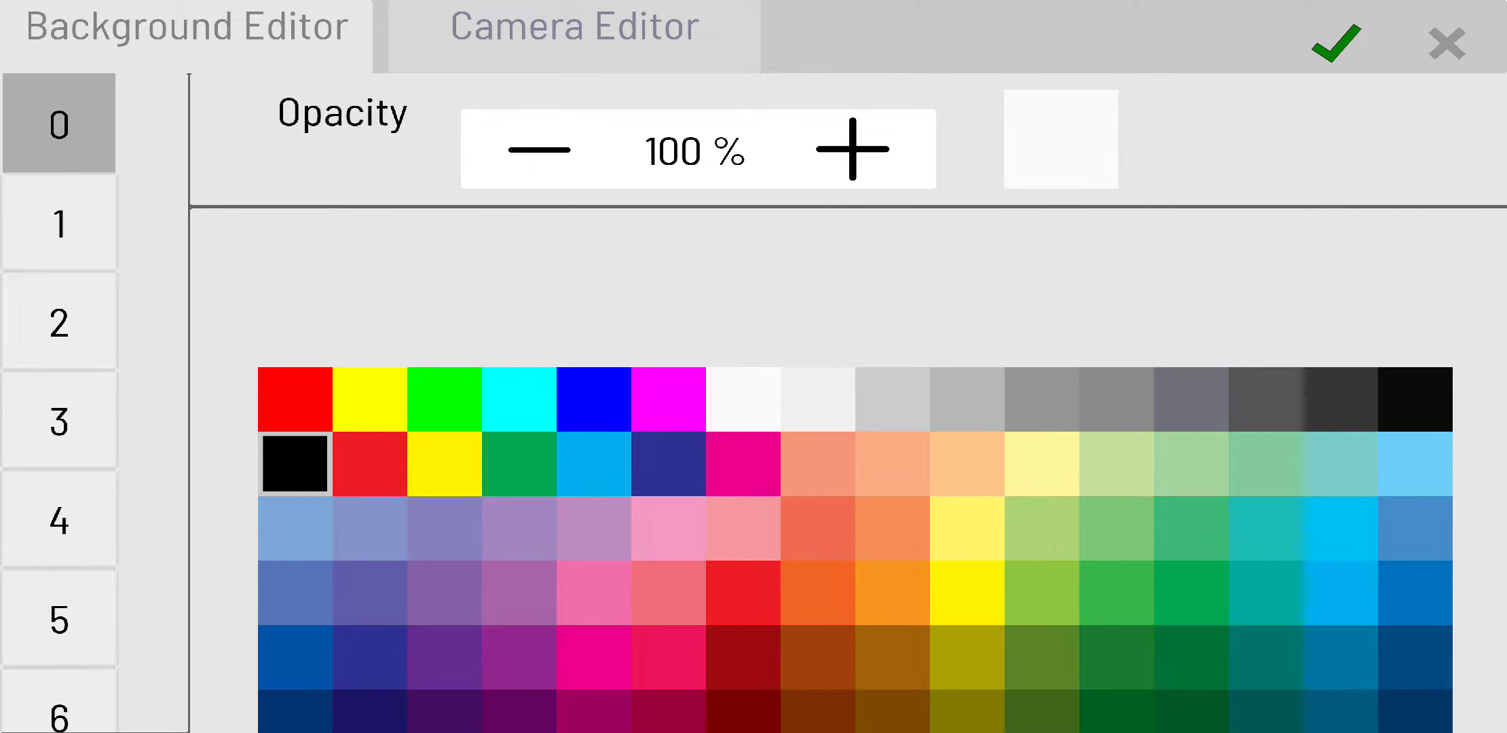
{"action": "left_click", "coordinate": [594, 400]}
{"action": "left_click", "coordinate": [1336, 43]}
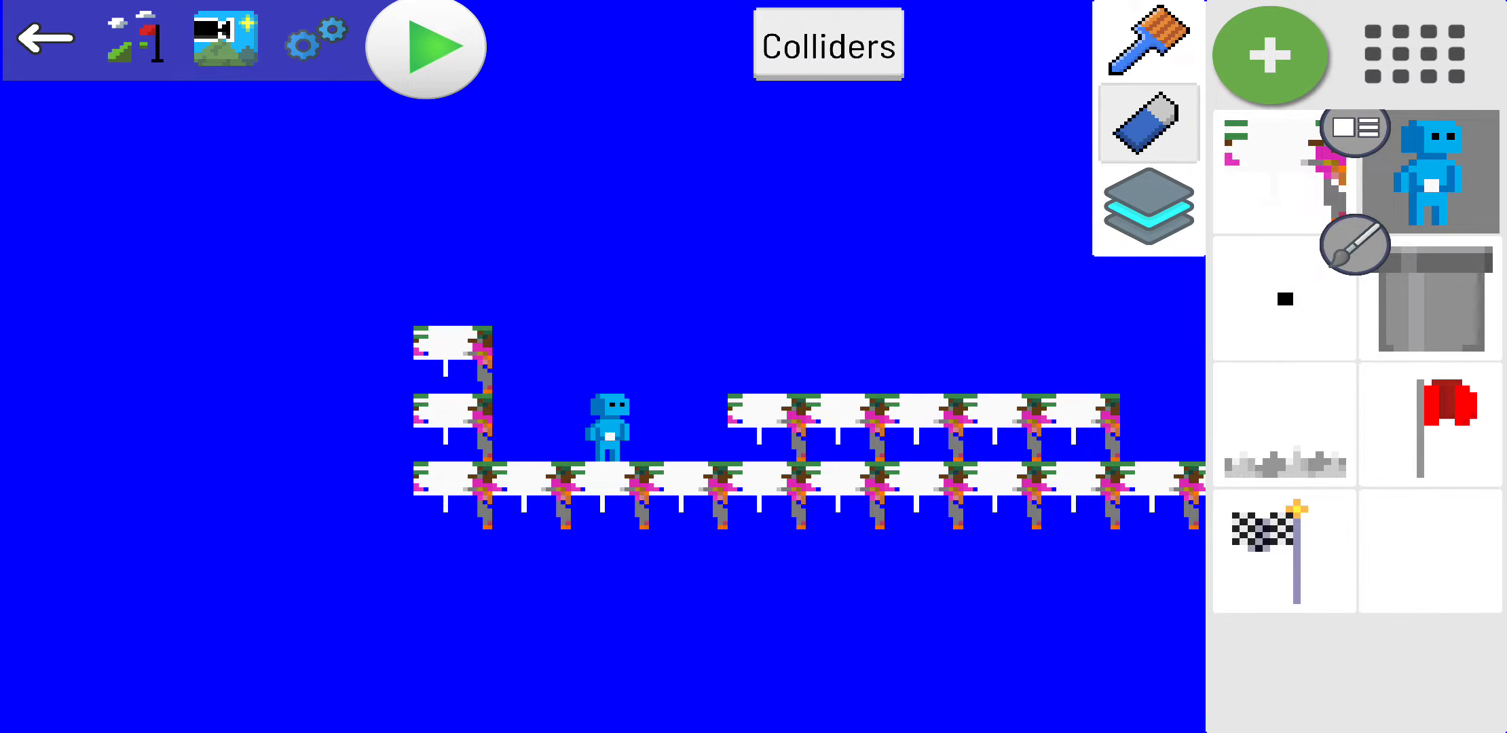
{"action": "left_click", "coordinate": [425, 47]}
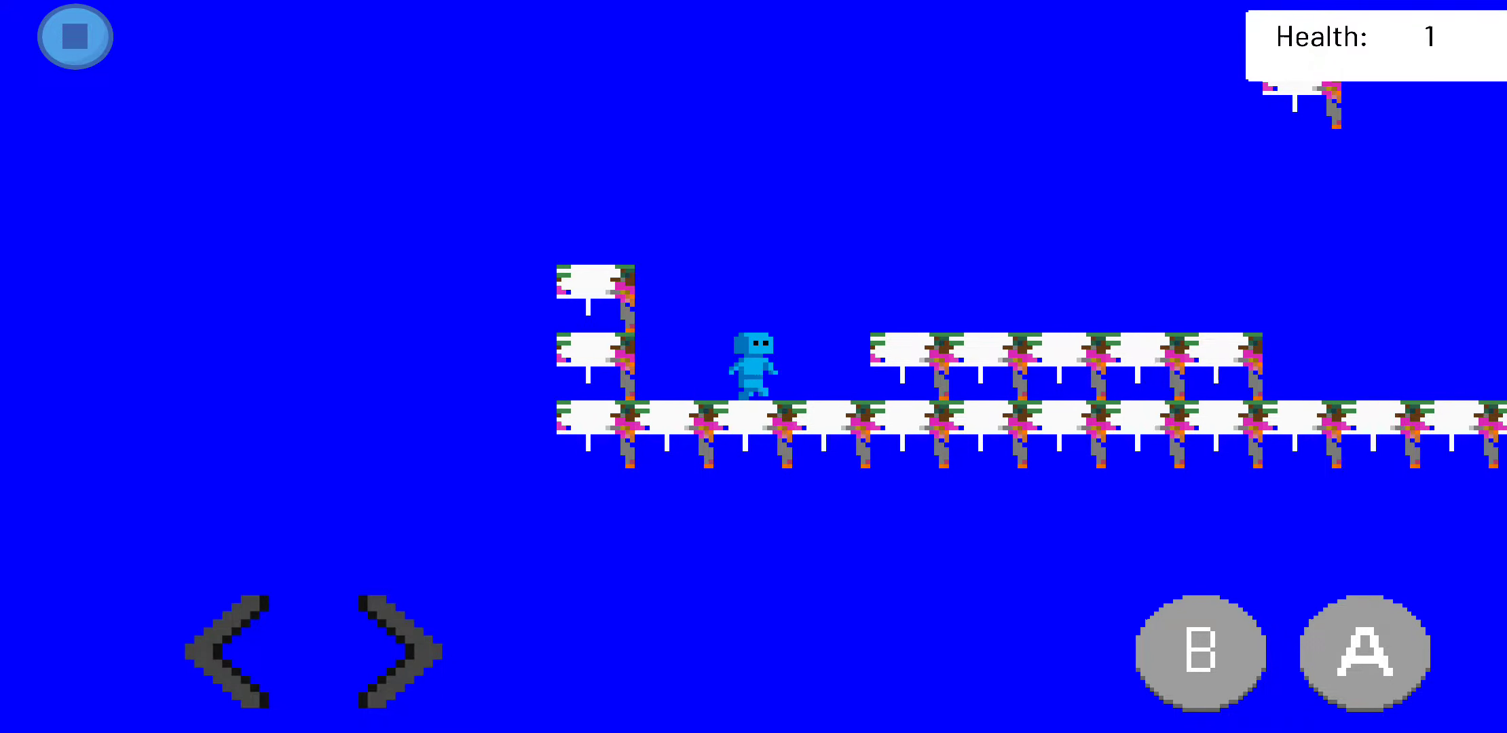
{"action": "key", "text": "Right"}
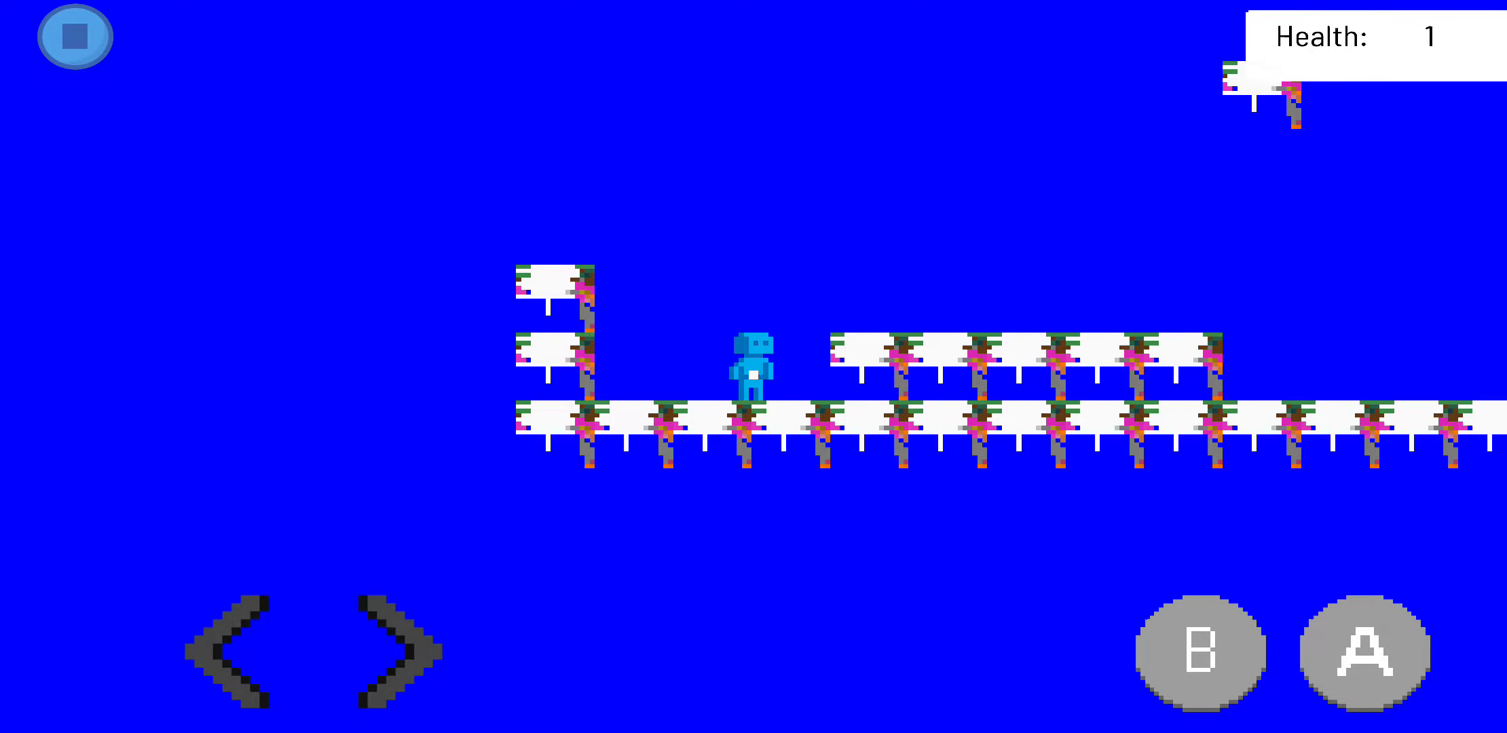
{"action": "left_click", "coordinate": [76, 35]}
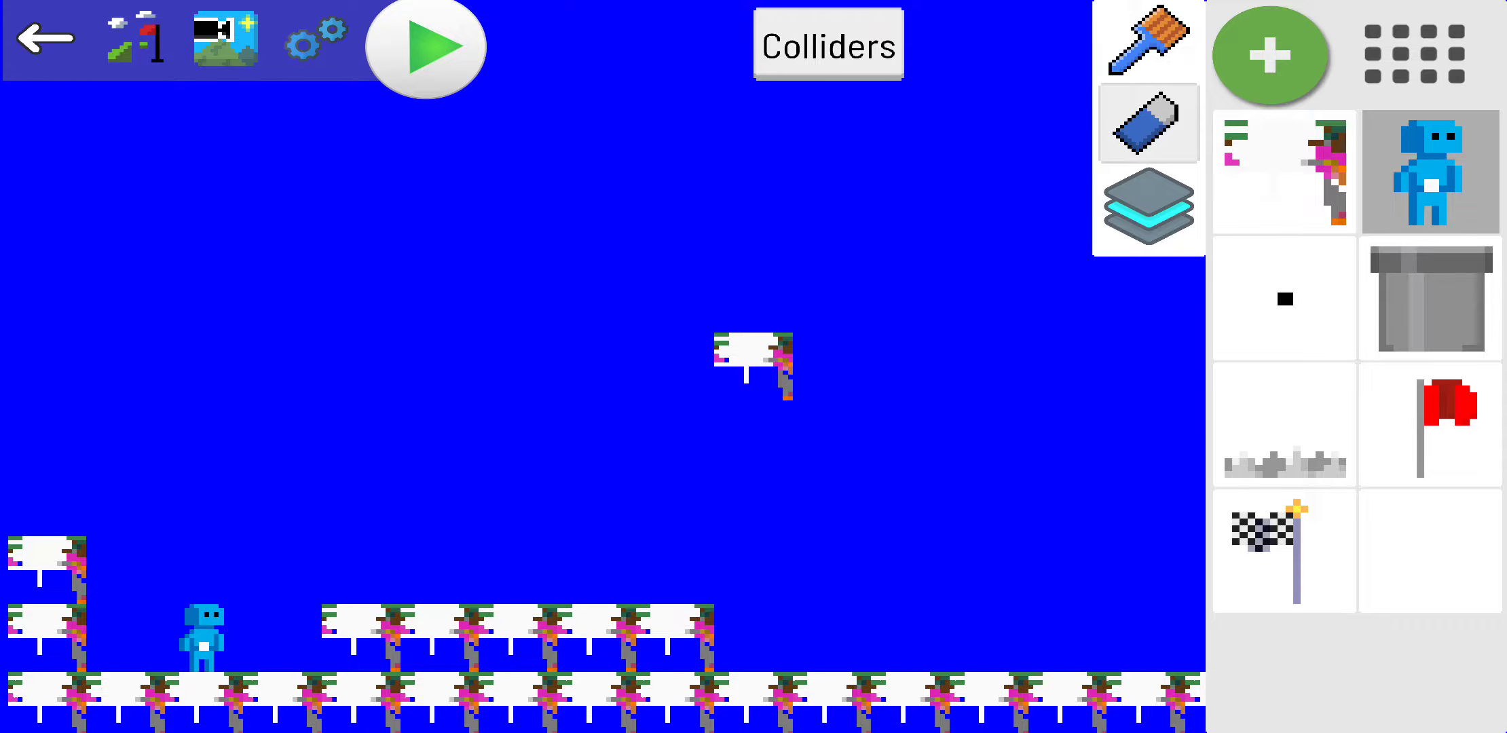
- Change the level background to green and open the Shooting Player's overview
{"action": "left_click", "coordinate": [135, 38]}
{"action": "left_click", "coordinate": [1427, 62]}
{"action": "left_click", "coordinate": [225, 38]}
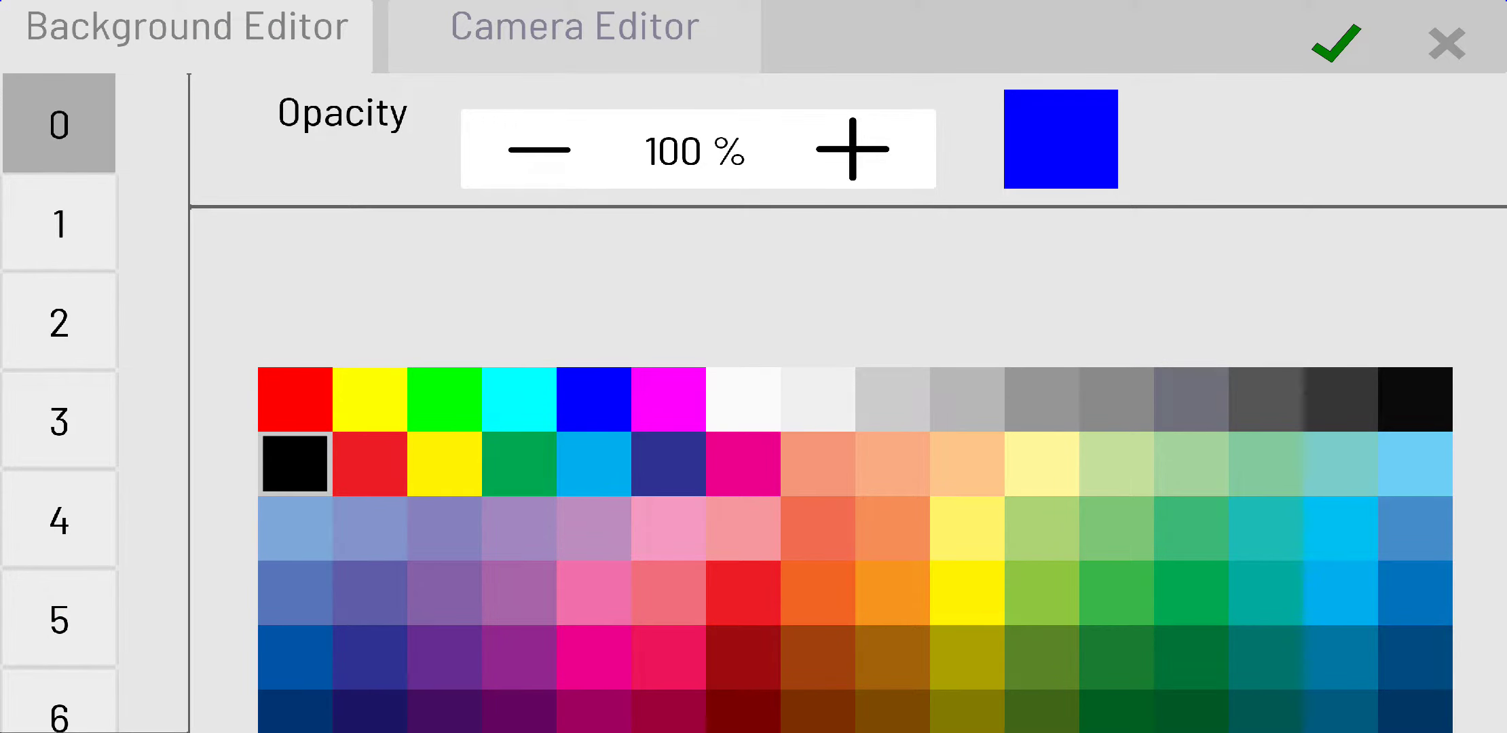
{"action": "left_click", "coordinate": [1190, 591]}
{"action": "left_click", "coordinate": [1337, 44]}
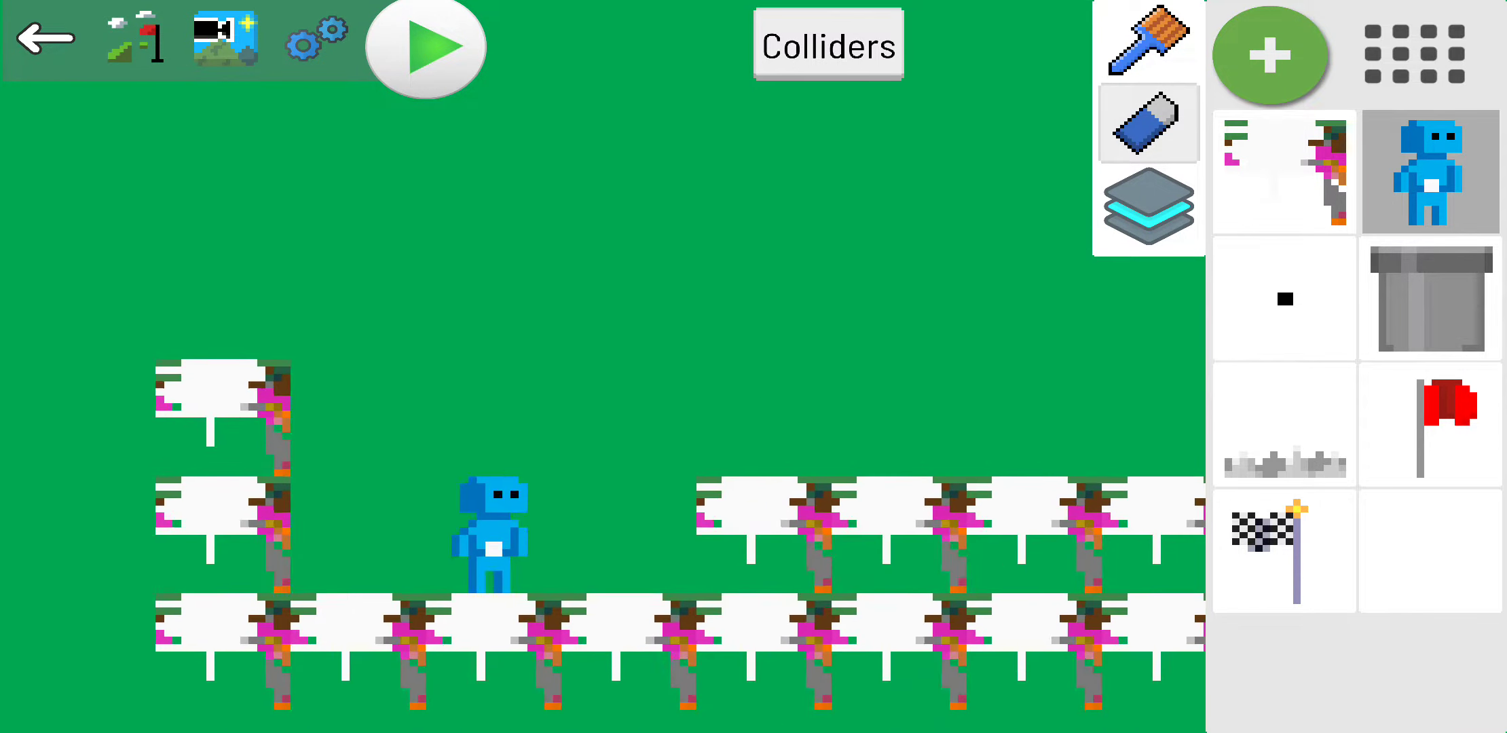
{"action": "left_click", "coordinate": [1431, 172]}
{"action": "left_click", "coordinate": [1355, 129]}
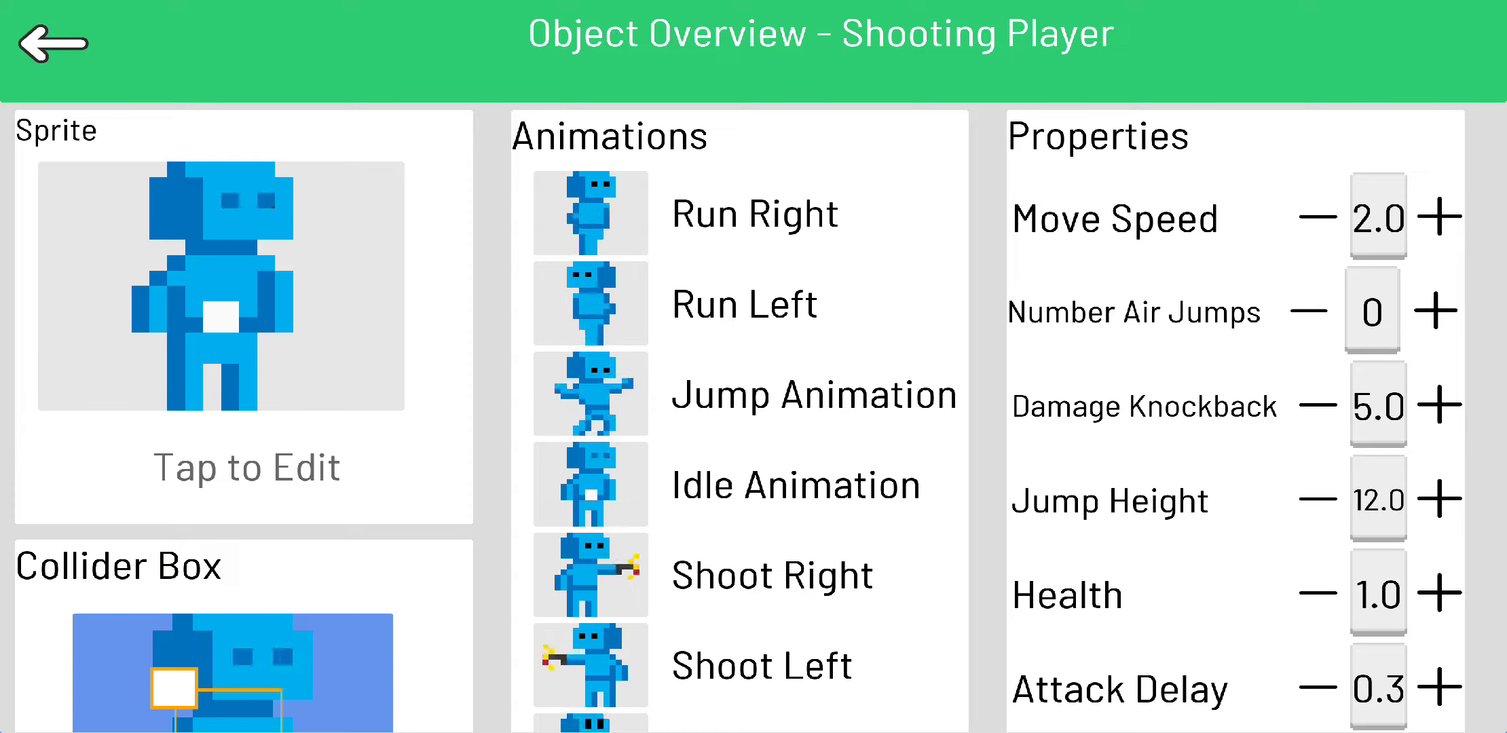
- Erase the white chest pixels from the robot sprite and return to the overview
{"action": "left_click", "coordinate": [222, 342]}
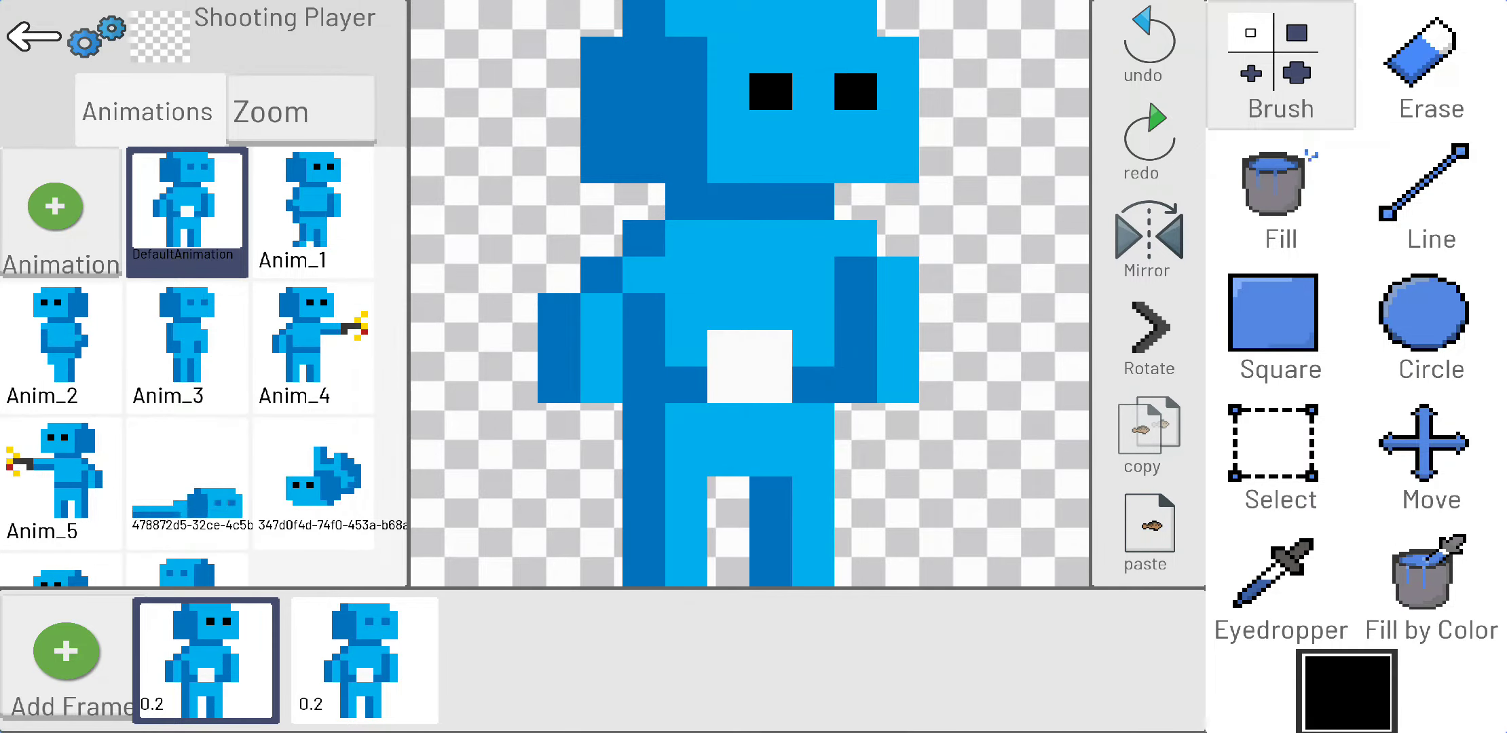
{"action": "left_click", "coordinate": [1431, 64]}
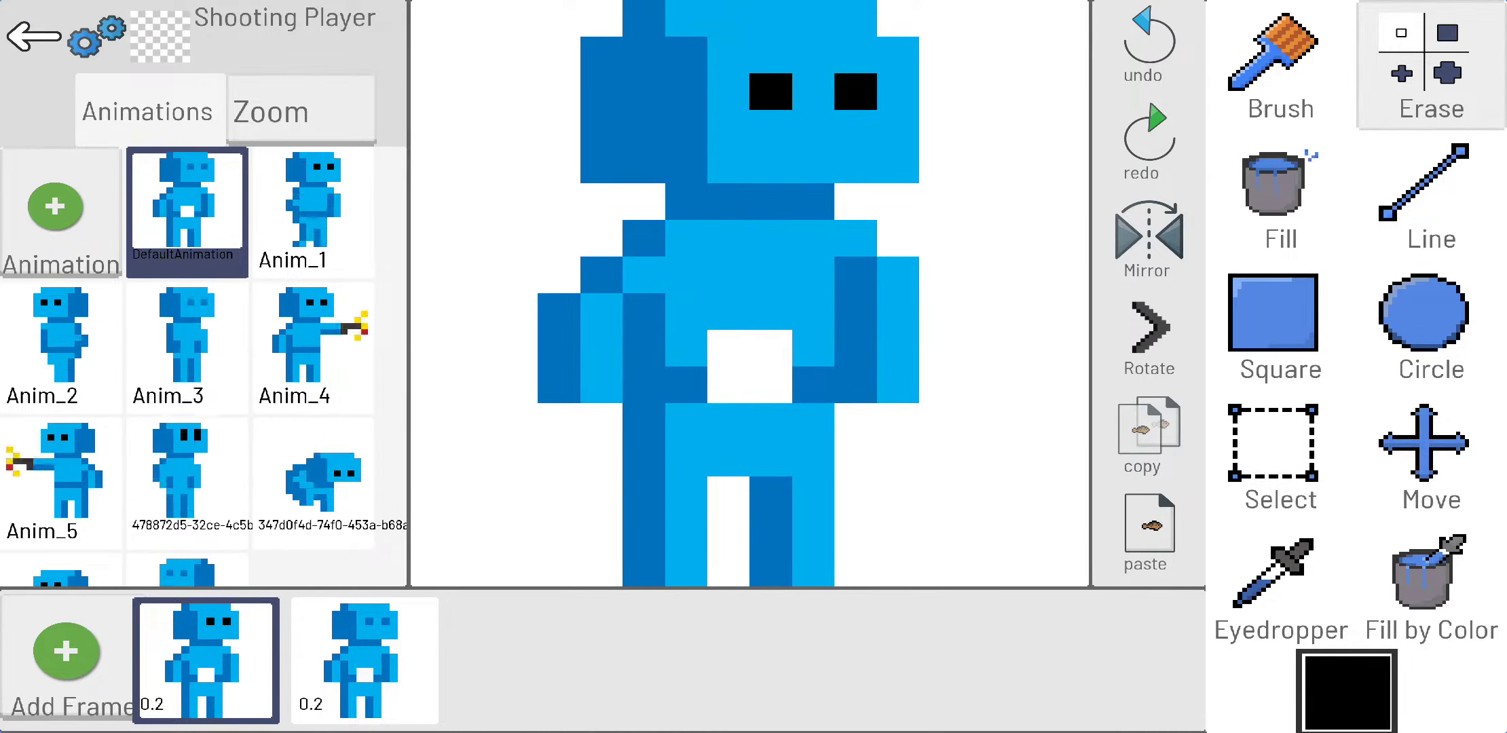
{"action": "left_click", "coordinate": [364, 660]}
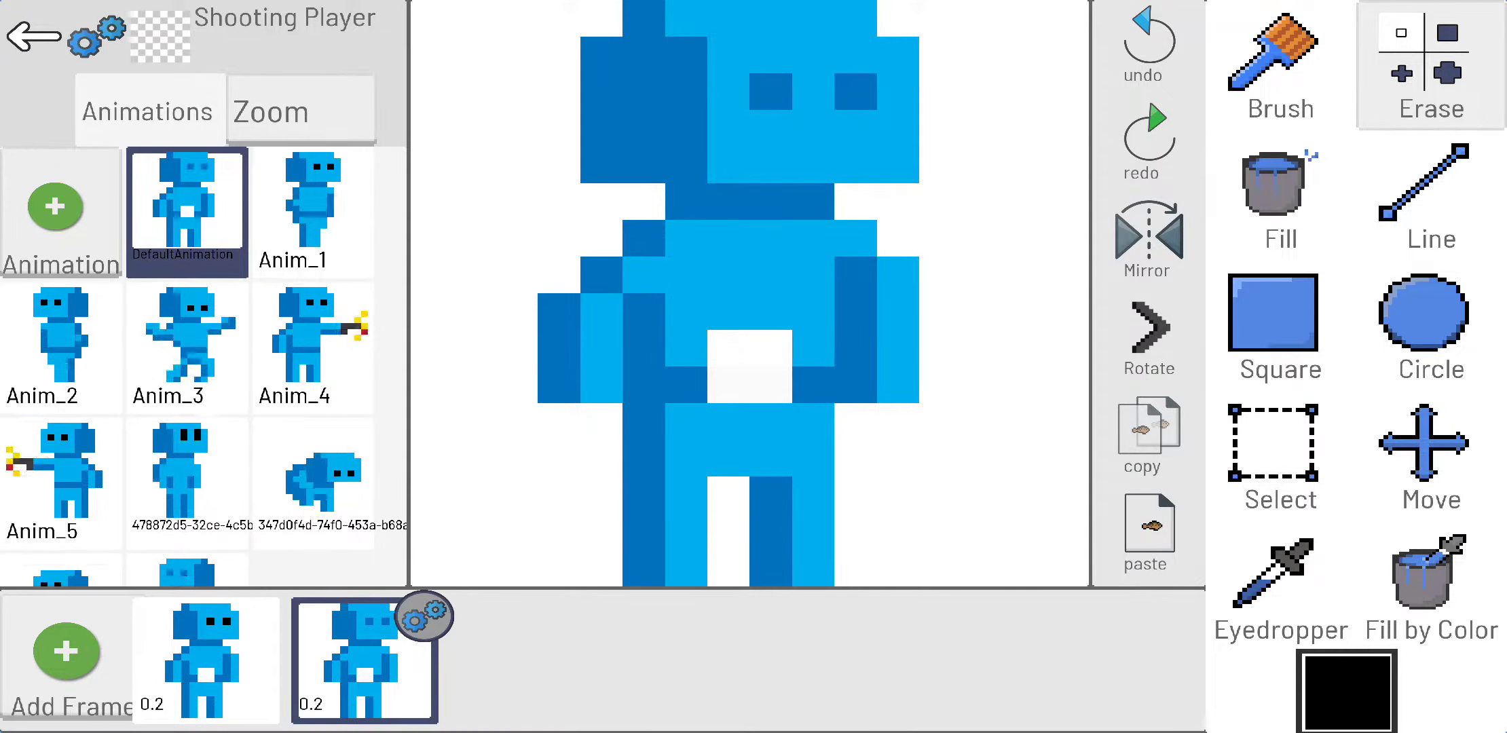
{"action": "left_click", "coordinate": [34, 35]}
- Re-place the player on the ground row and play-test walking right, jumping and walking left
{"action": "left_click", "coordinate": [53, 43]}
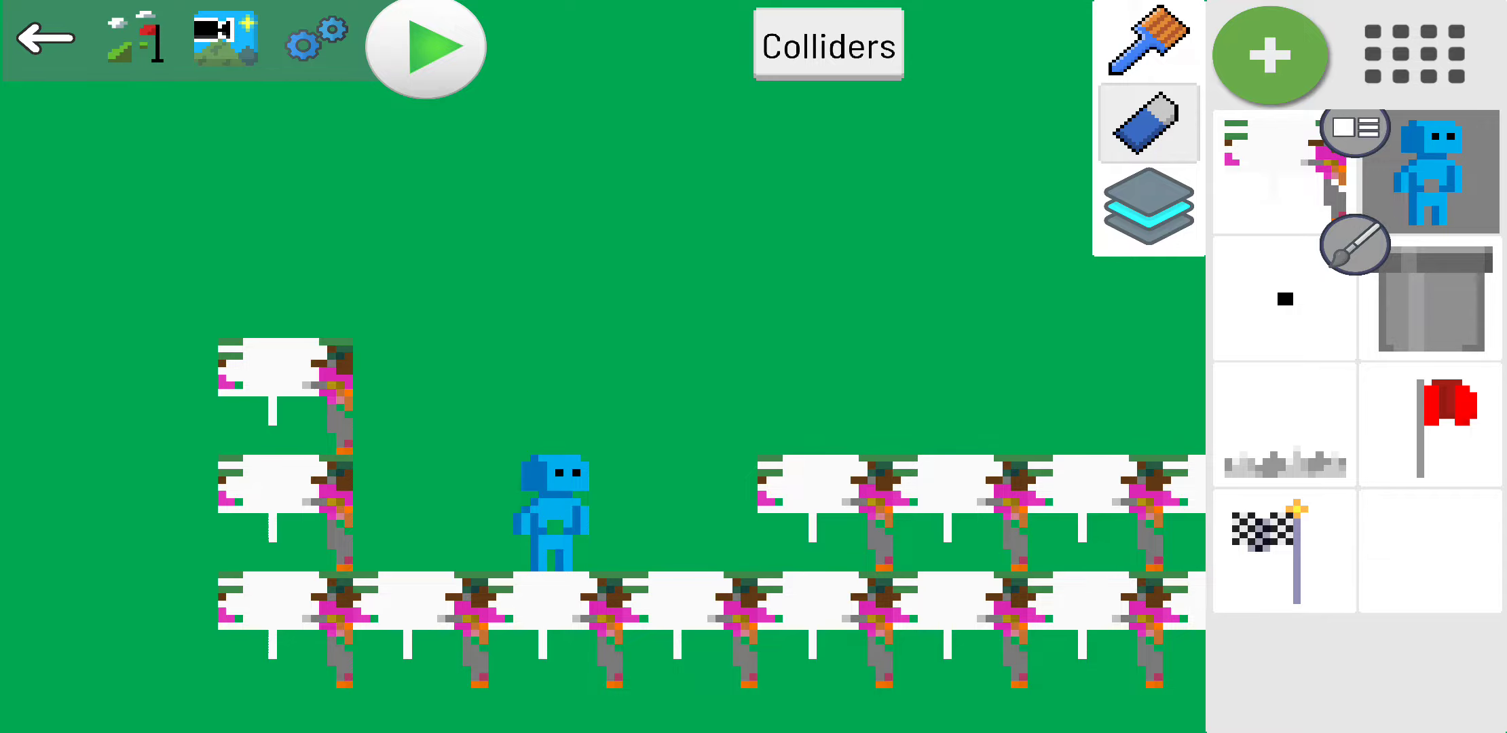
{"action": "left_click", "coordinate": [565, 495]}
{"action": "left_click", "coordinate": [1148, 41]}
{"action": "left_click", "coordinate": [566, 490]}
{"action": "left_click", "coordinate": [425, 47]}
{"action": "key", "text": "Right"}
{"action": "key", "text": "space"}
{"action": "key", "text": "Left"}
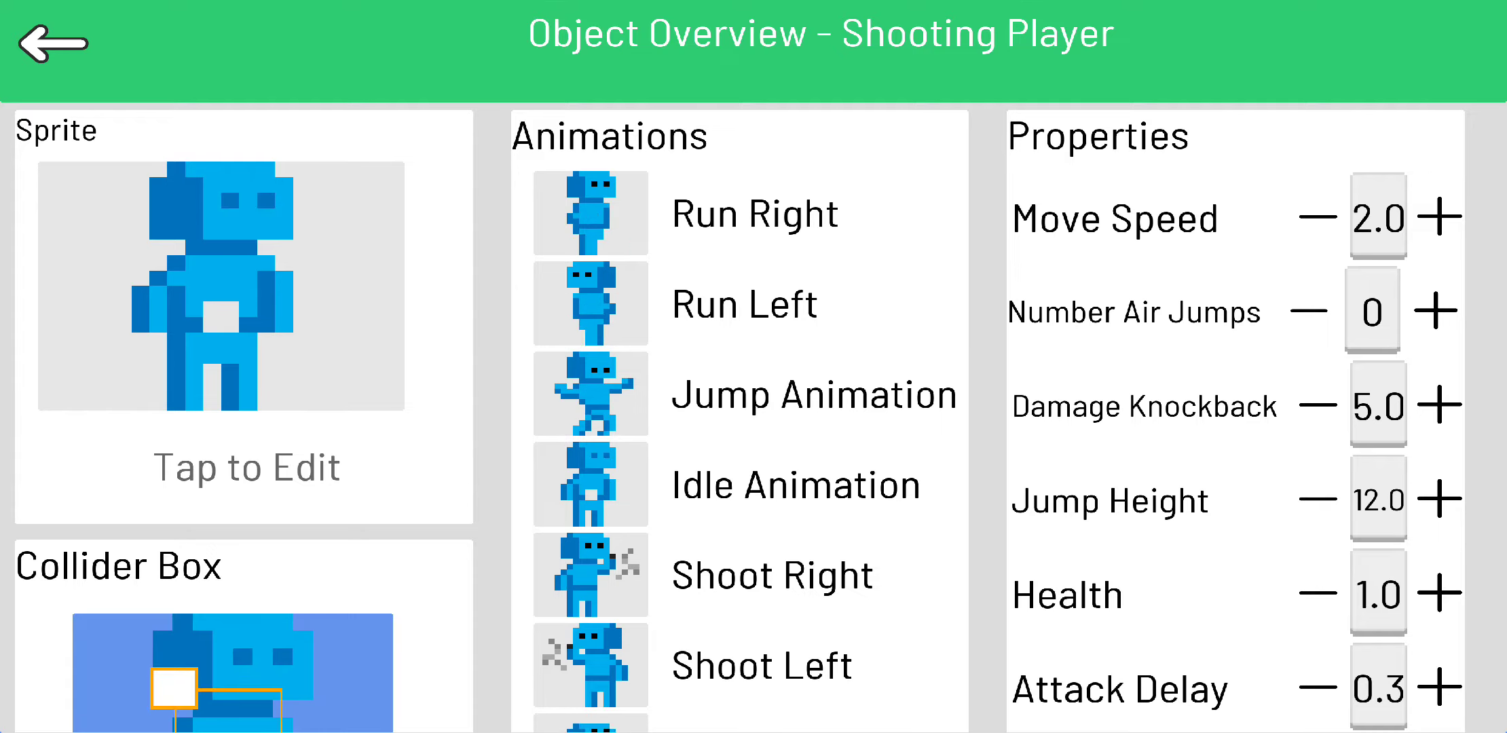
{"action": "left_click", "coordinate": [222, 318]}
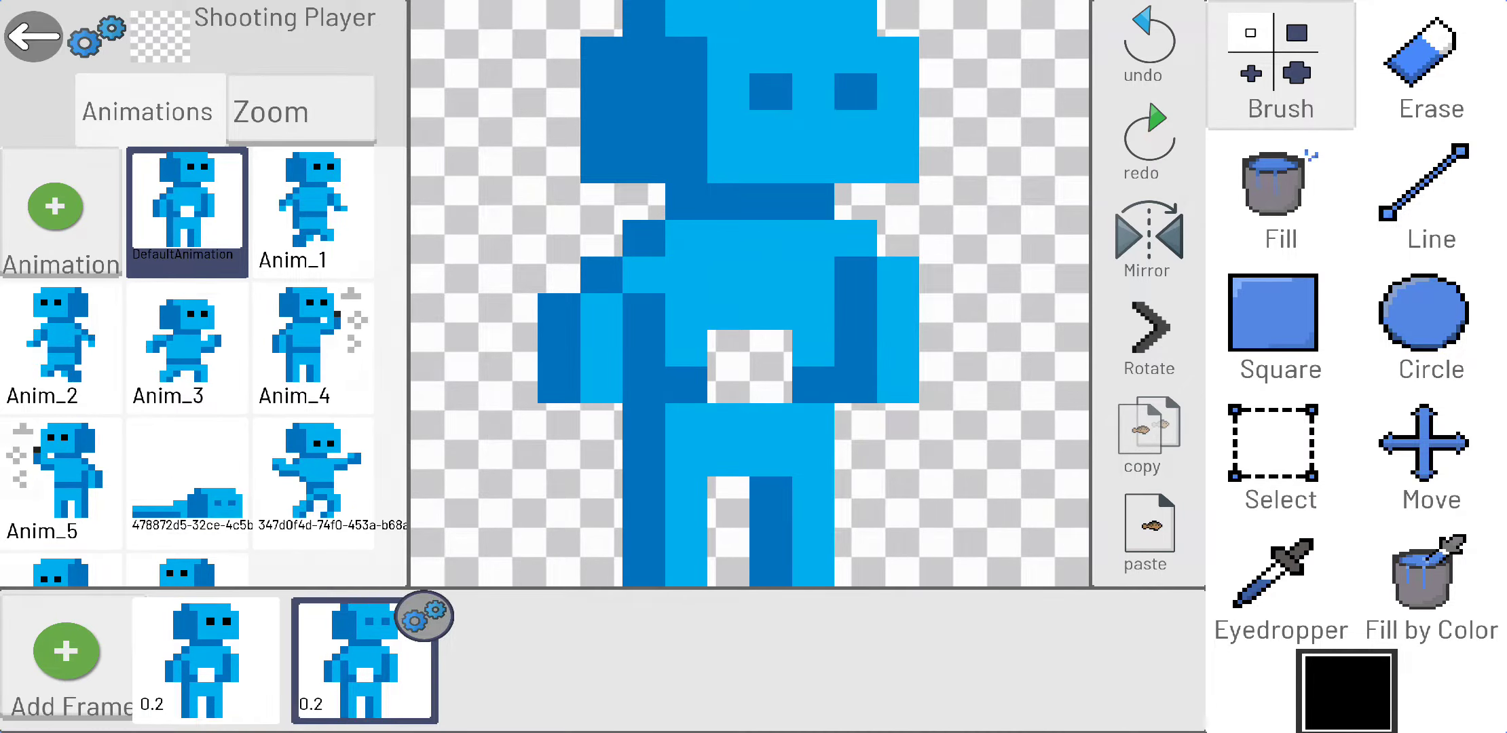
- Drag the collider box corners inward to a small square at the robot's hips, then go back
{"action": "left_click", "coordinate": [33, 35]}
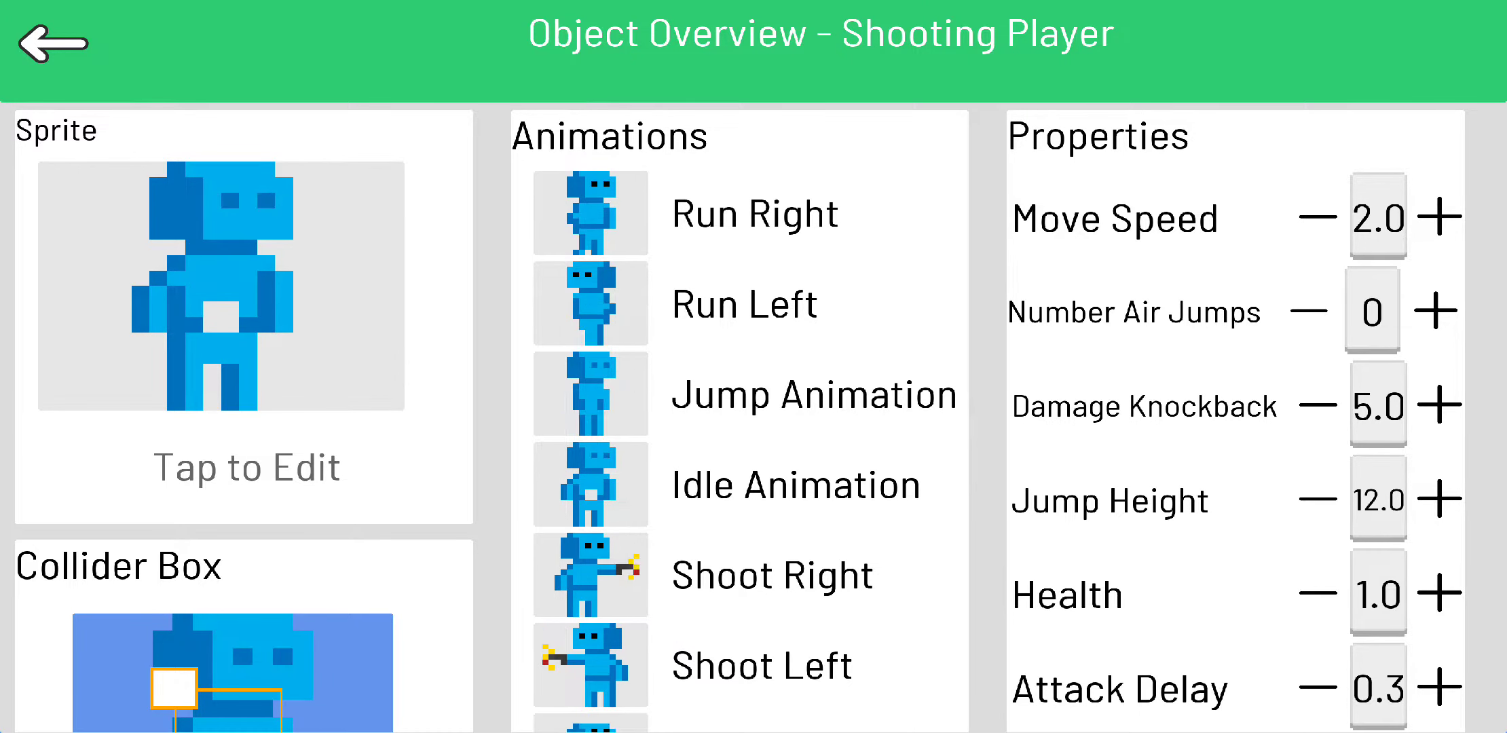
{"action": "scroll", "coordinate": [242, 637], "scroll_direction": "down", "scroll_amount": 1}
{"action": "scroll", "coordinate": [241, 636], "scroll_direction": "down", "scroll_amount": 1}
{"action": "scroll", "coordinate": [242, 637], "scroll_direction": "down", "scroll_amount": 1}
{"action": "scroll", "coordinate": [242, 637], "scroll_direction": "down", "scroll_amount": 1}
{"action": "scroll", "coordinate": [739, 421], "scroll_direction": "up", "scroll_amount": 1}
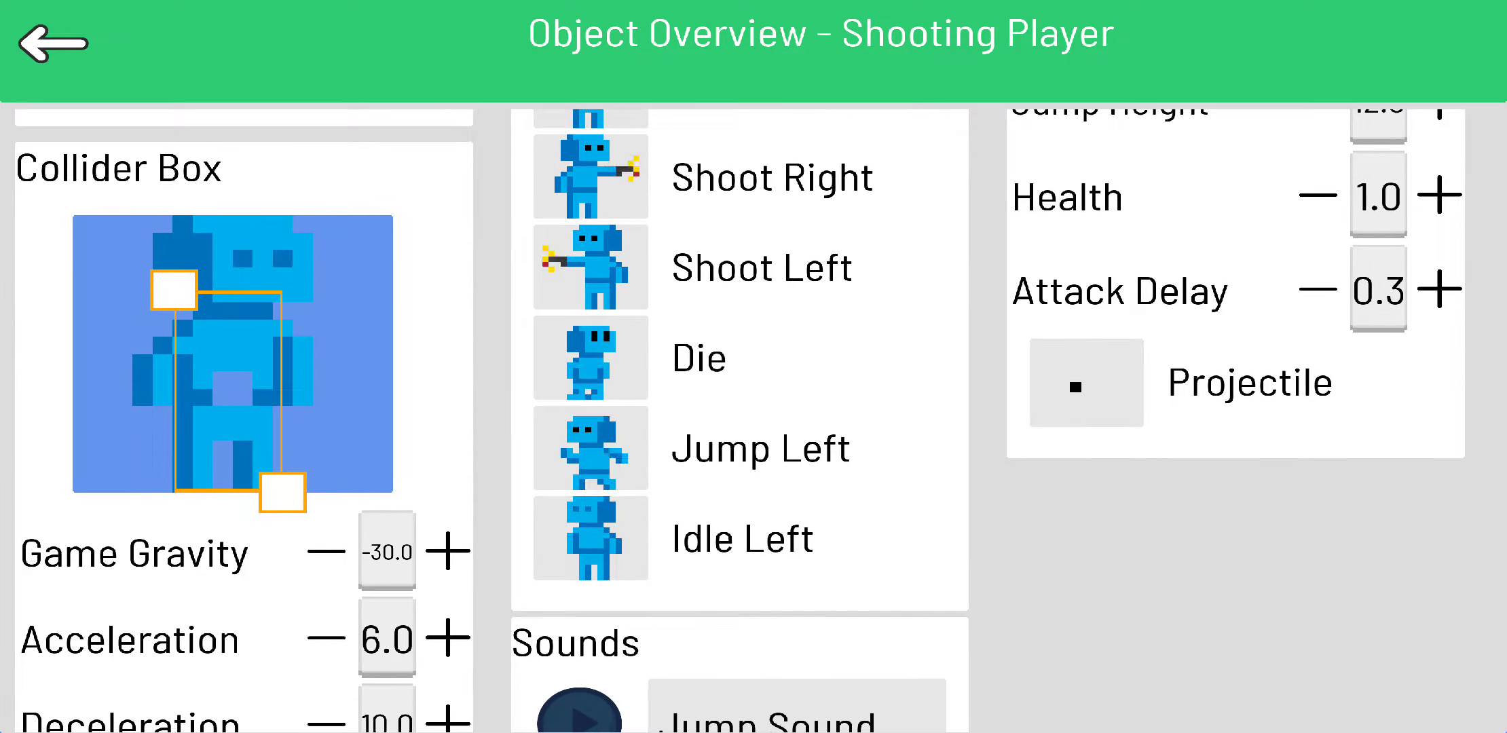
{"action": "scroll", "coordinate": [740, 420], "scroll_direction": "up", "scroll_amount": 1}
{"action": "scroll", "coordinate": [740, 421], "scroll_direction": "up", "scroll_amount": 1}
{"action": "scroll", "coordinate": [739, 421], "scroll_direction": "down", "scroll_amount": 1}
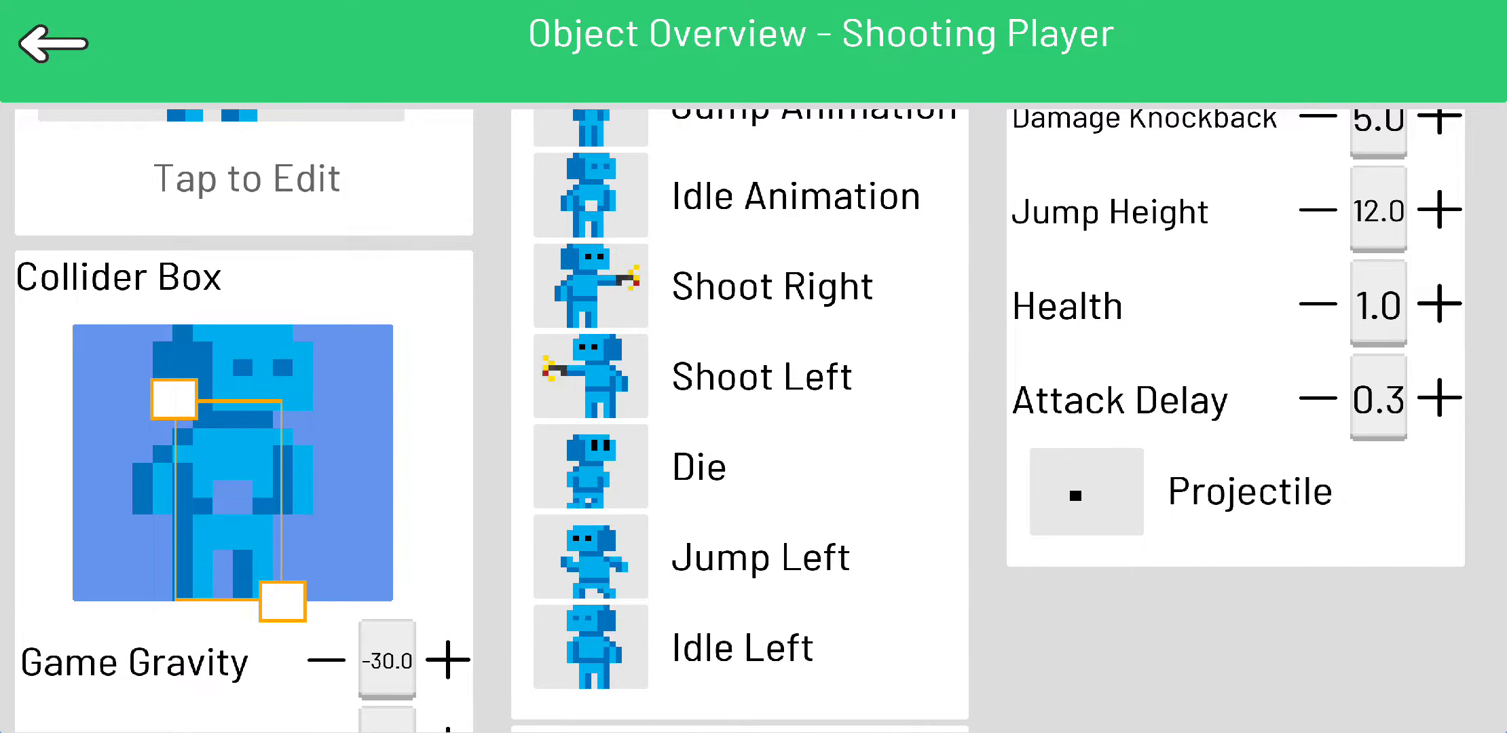
{"action": "left_click_drag", "start_coordinate": [175, 404], "coordinate": [127, 331]}
{"action": "mouse_move", "coordinate": [282, 597]}
{"action": "left_mouse_down"}
{"action": "mouse_move", "coordinate": [351, 595]}
{"action": "mouse_move", "coordinate": [335, 601]}
{"action": "left_mouse_up"}
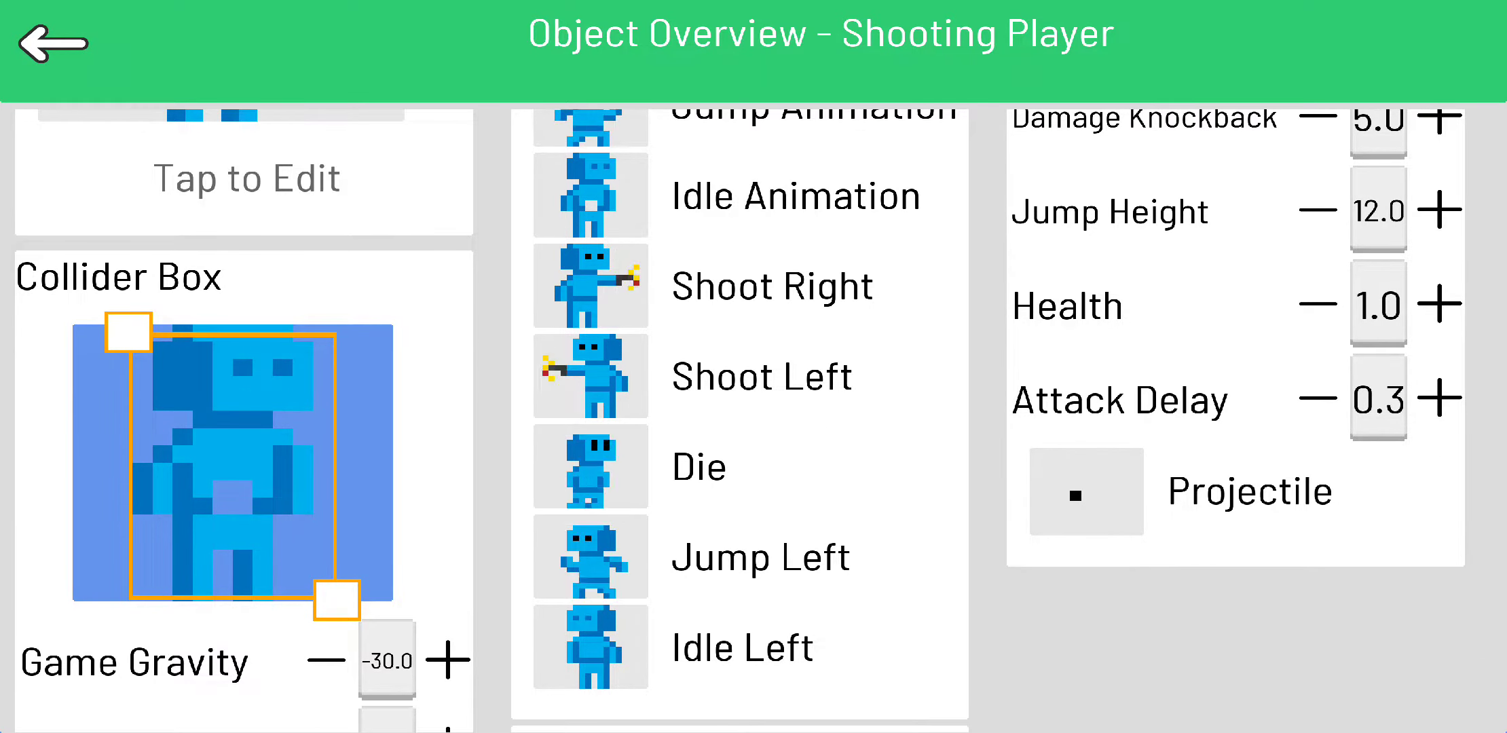
{"action": "scroll", "coordinate": [739, 421], "scroll_direction": "up", "scroll_amount": 1}
{"action": "mouse_move", "coordinate": [127, 381]}
{"action": "left_mouse_down"}
{"action": "mouse_move", "coordinate": [177, 338]}
{"action": "mouse_move", "coordinate": [303, 549]}
{"action": "mouse_move", "coordinate": [257, 552]}
{"action": "left_mouse_up"}
{"action": "mouse_move", "coordinate": [335, 647]}
{"action": "left_mouse_down"}
{"action": "mouse_move", "coordinate": [355, 631]}
{"action": "mouse_move", "coordinate": [343, 576]}
{"action": "left_mouse_up"}
{"action": "left_click_drag", "start_coordinate": [259, 552], "coordinate": [270, 519]}
{"action": "left_click_drag", "start_coordinate": [343, 576], "coordinate": [348, 589]}
{"action": "left_click_drag", "start_coordinate": [272, 519], "coordinate": [274, 529]}
{"action": "left_click_drag", "start_coordinate": [339, 595], "coordinate": [326, 582]}
{"action": "left_click_drag", "start_coordinate": [275, 531], "coordinate": [281, 543]}
{"action": "left_click_drag", "start_coordinate": [326, 582], "coordinate": [329, 587]}
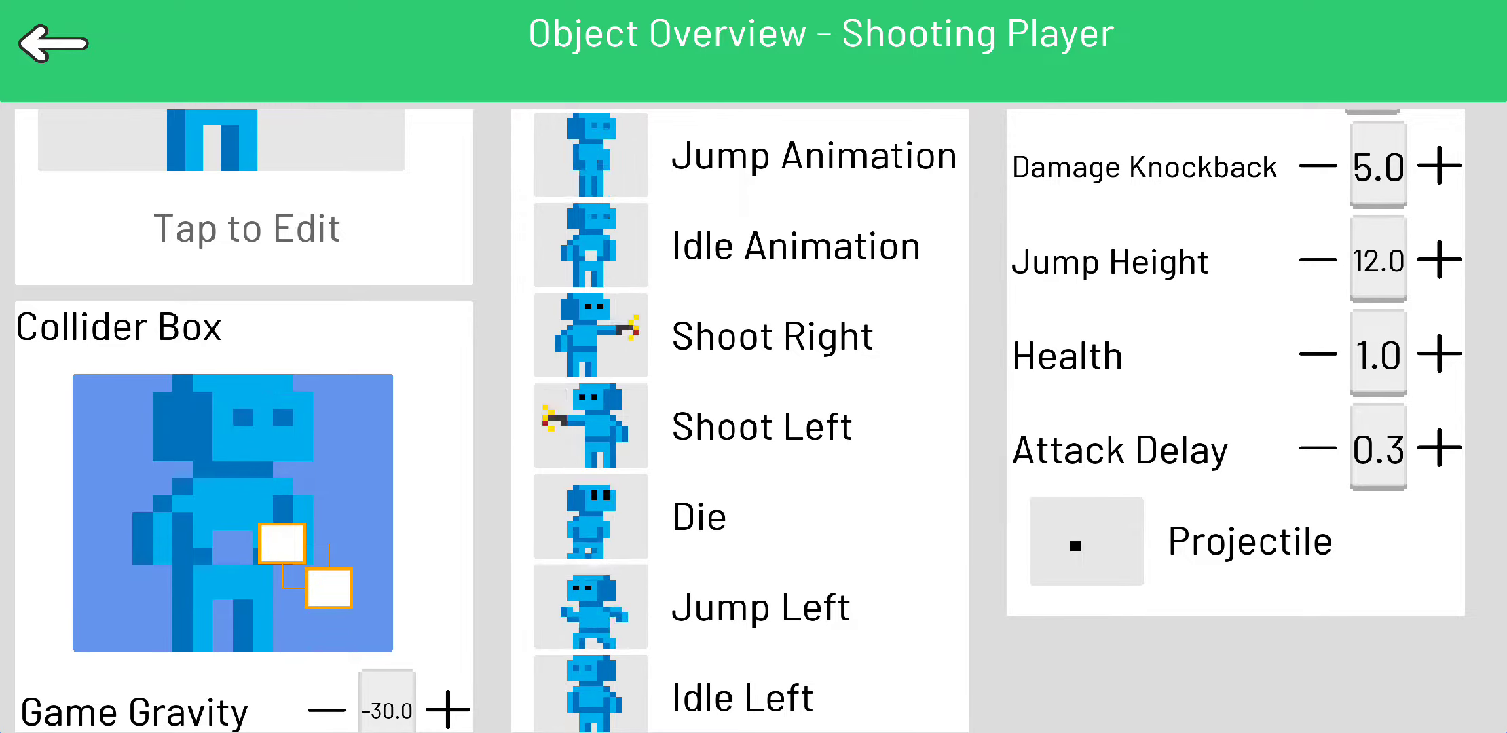
{"action": "left_click", "coordinate": [53, 43]}
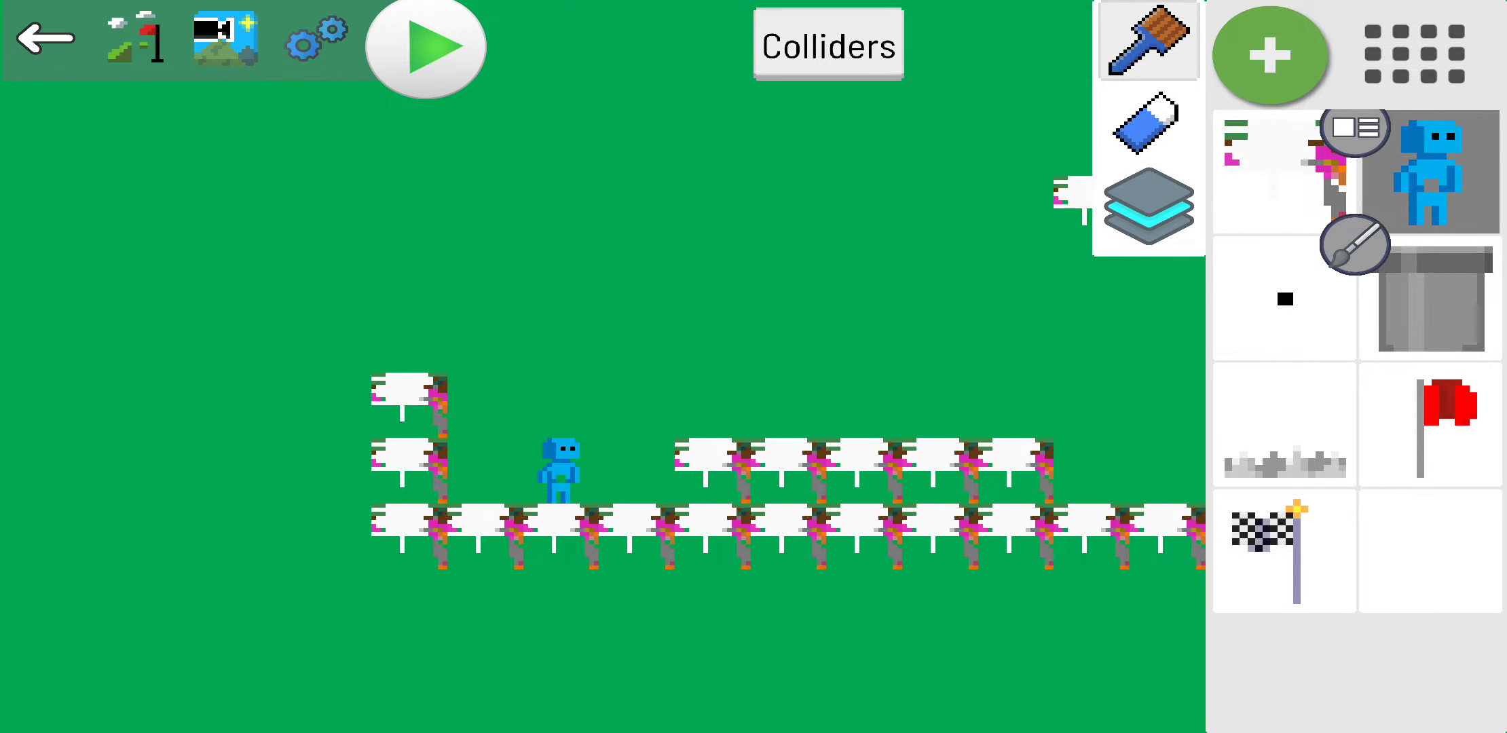
{"action": "left_click", "coordinate": [1148, 123]}
{"action": "left_click", "coordinate": [1148, 40]}
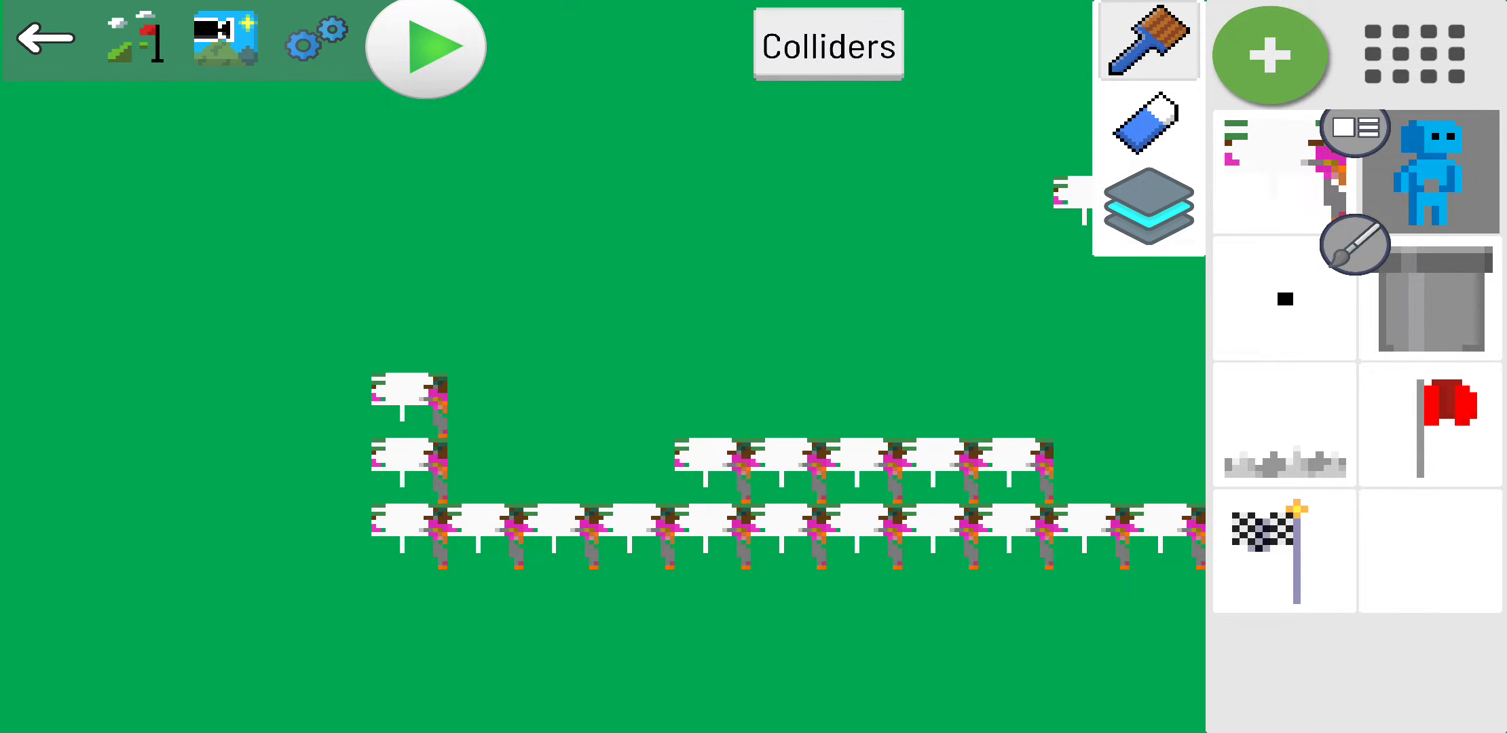
{"action": "left_click", "coordinate": [425, 46]}
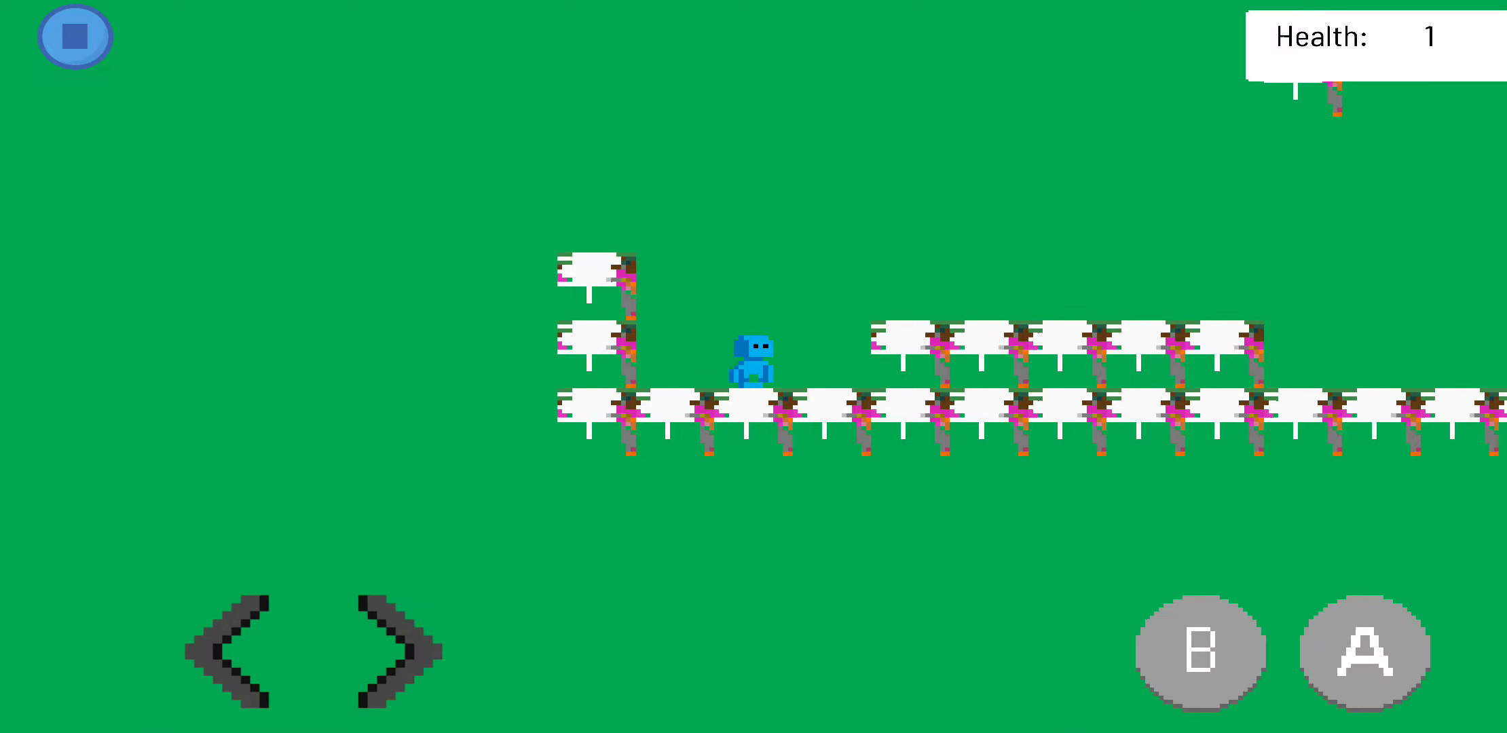
{"action": "key", "text": "Left"}
{"action": "key", "text": "Left"}
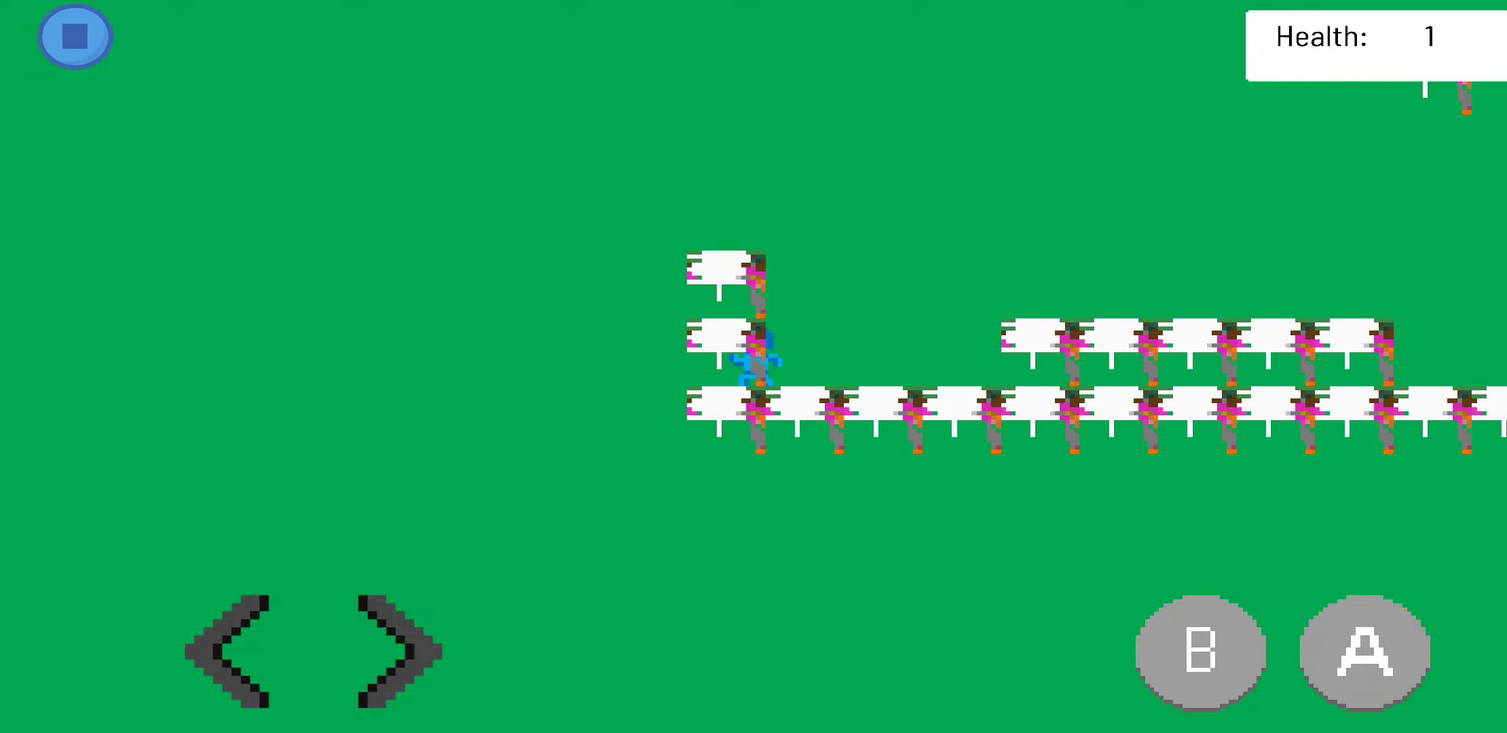
{"action": "key", "text": "space"}
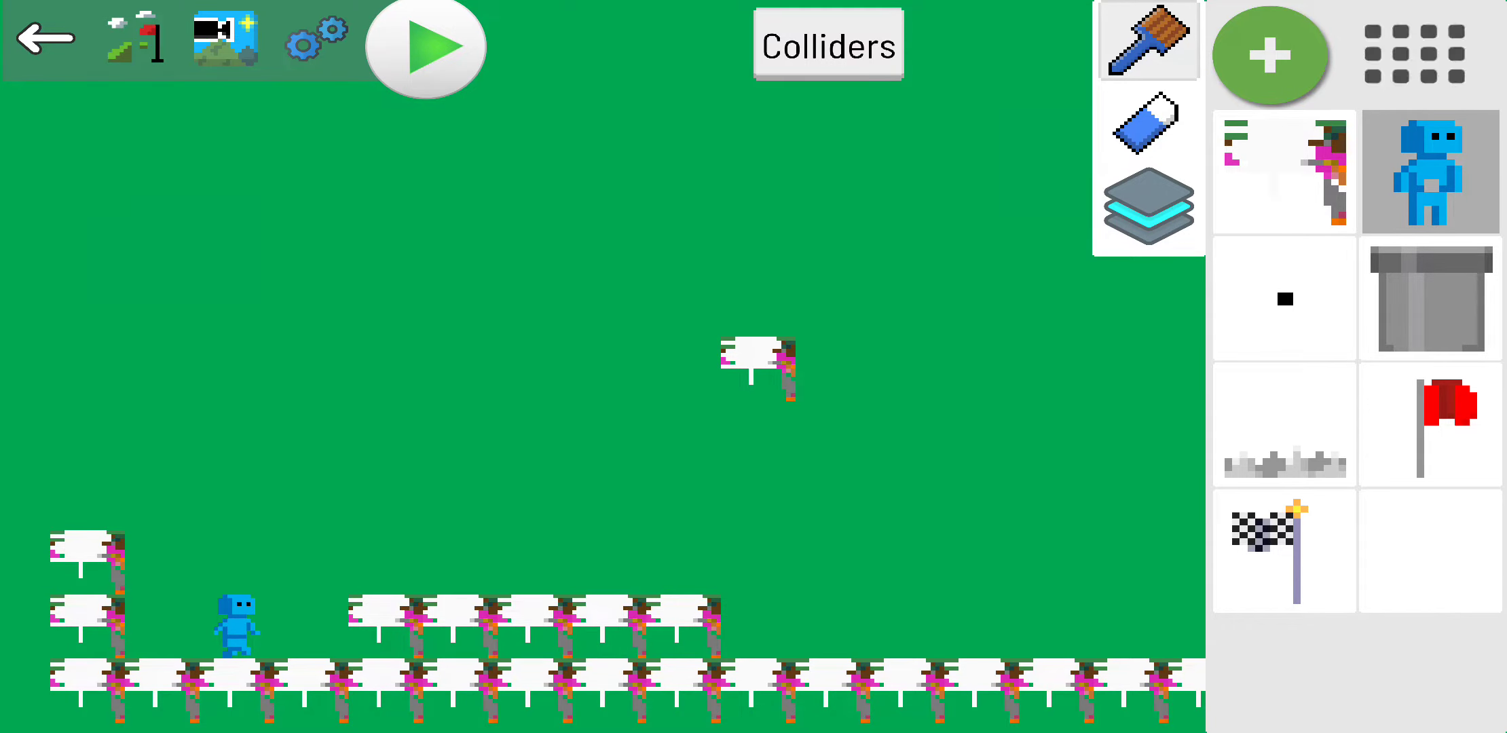
- In the Shooting Player's settings, stretch the collider box up-left and wider to cover the robot
{"action": "left_click", "coordinate": [1414, 54]}
{"action": "left_click", "coordinate": [58, 47]}
{"action": "left_click", "coordinate": [1430, 172]}
{"action": "left_click", "coordinate": [1355, 130]}
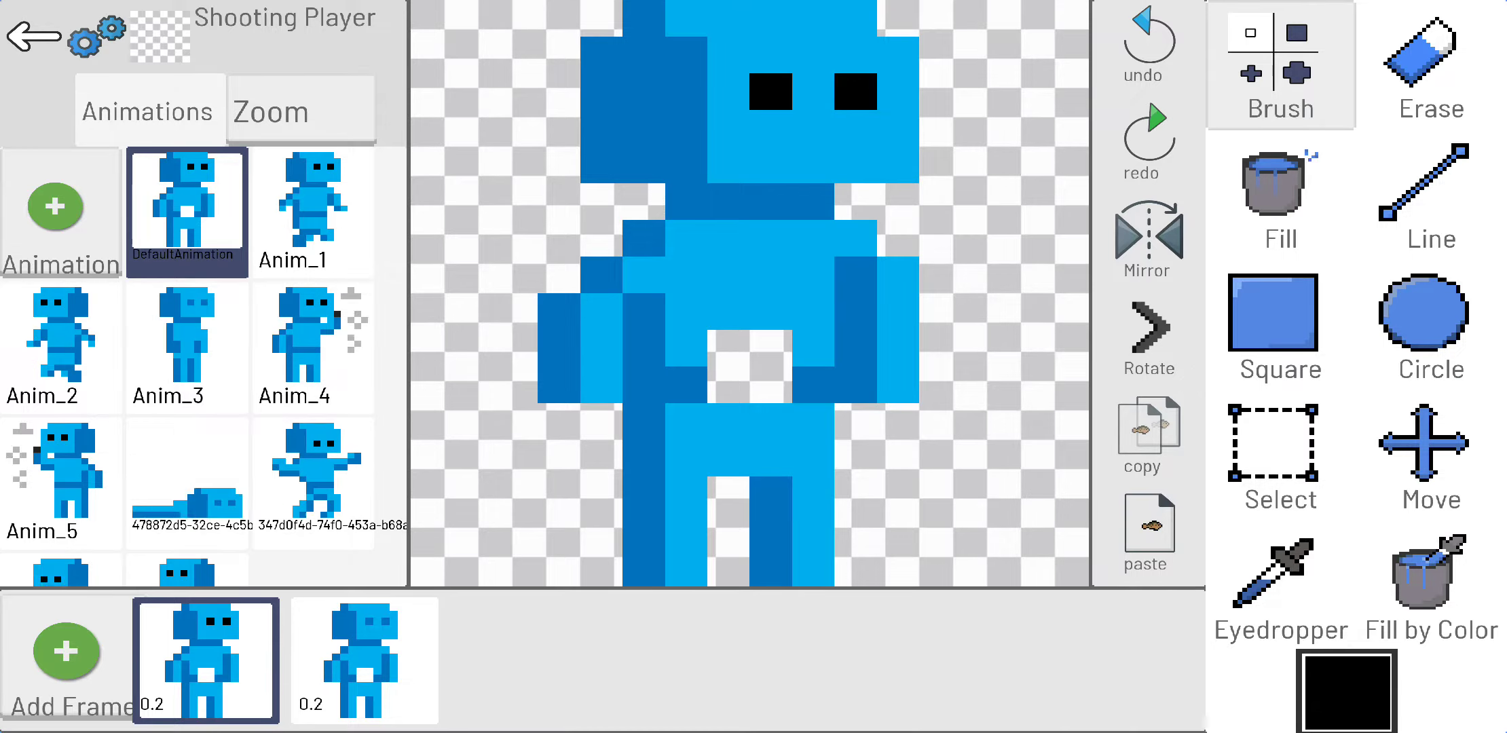
{"action": "scroll", "coordinate": [754, 424], "scroll_direction": "down", "scroll_amount": 2}
{"action": "scroll", "coordinate": [753, 413], "scroll_direction": "down", "scroll_amount": 3}
{"action": "scroll", "coordinate": [754, 413], "scroll_direction": "down", "scroll_amount": 2}
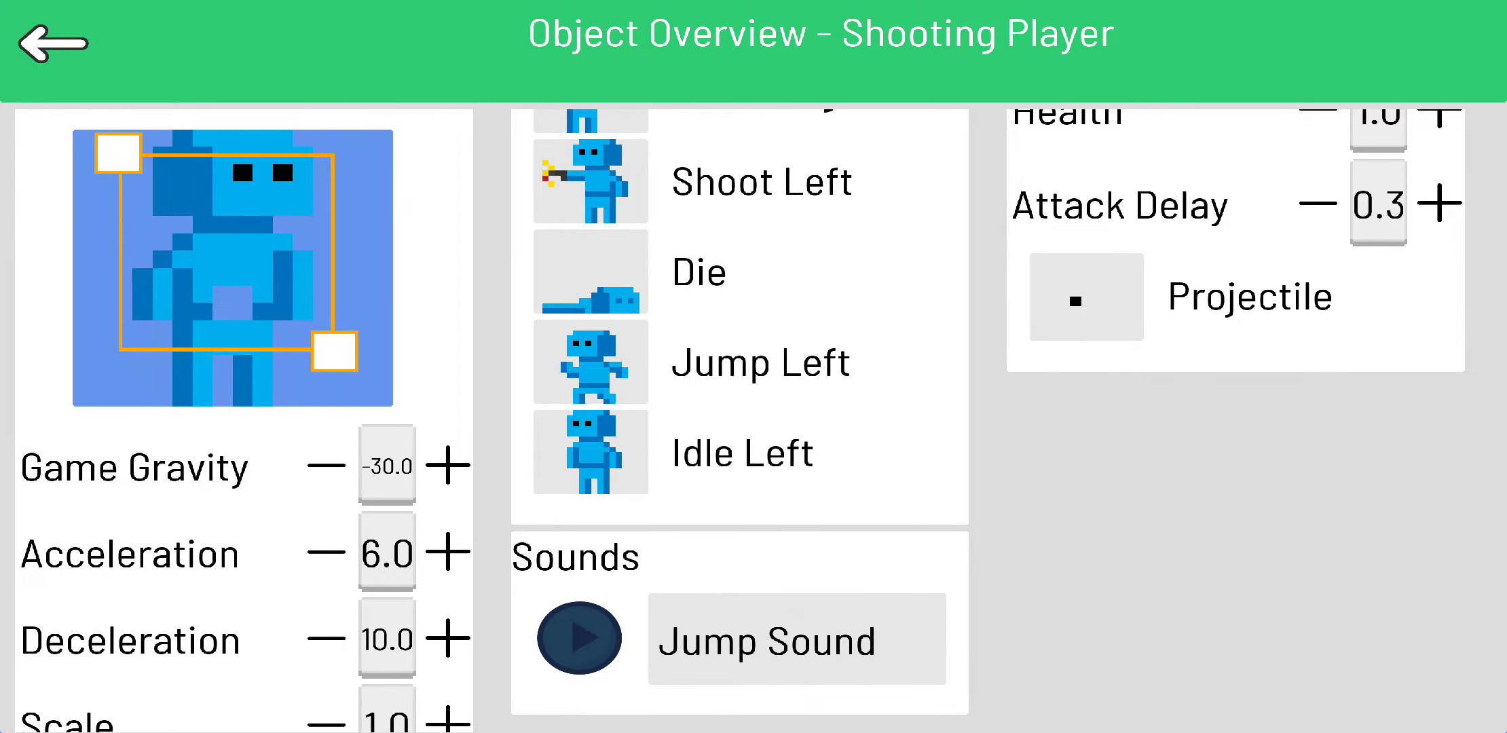
{"action": "scroll", "coordinate": [754, 424], "scroll_direction": "down", "scroll_amount": 1}
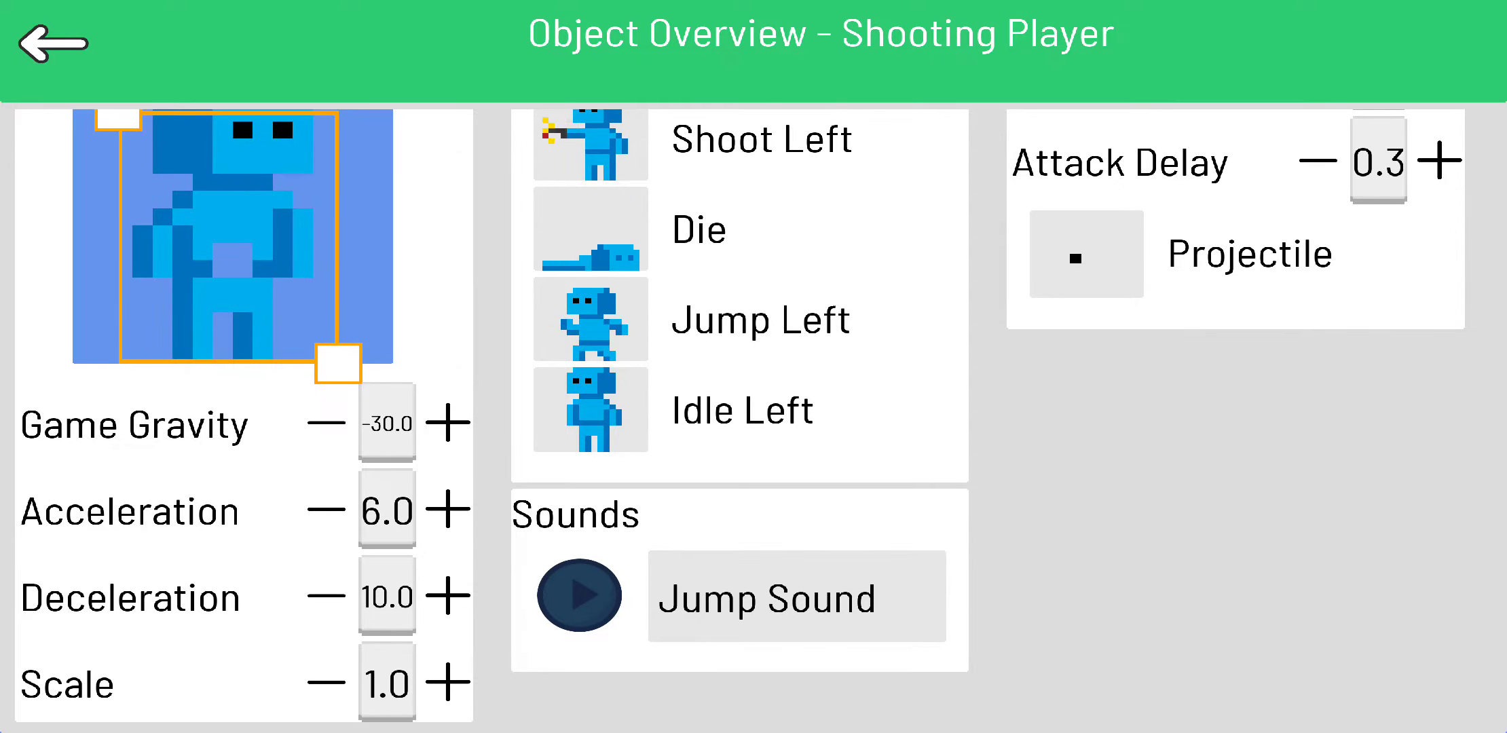
{"action": "scroll", "coordinate": [754, 424], "scroll_direction": "up", "scroll_amount": 3}
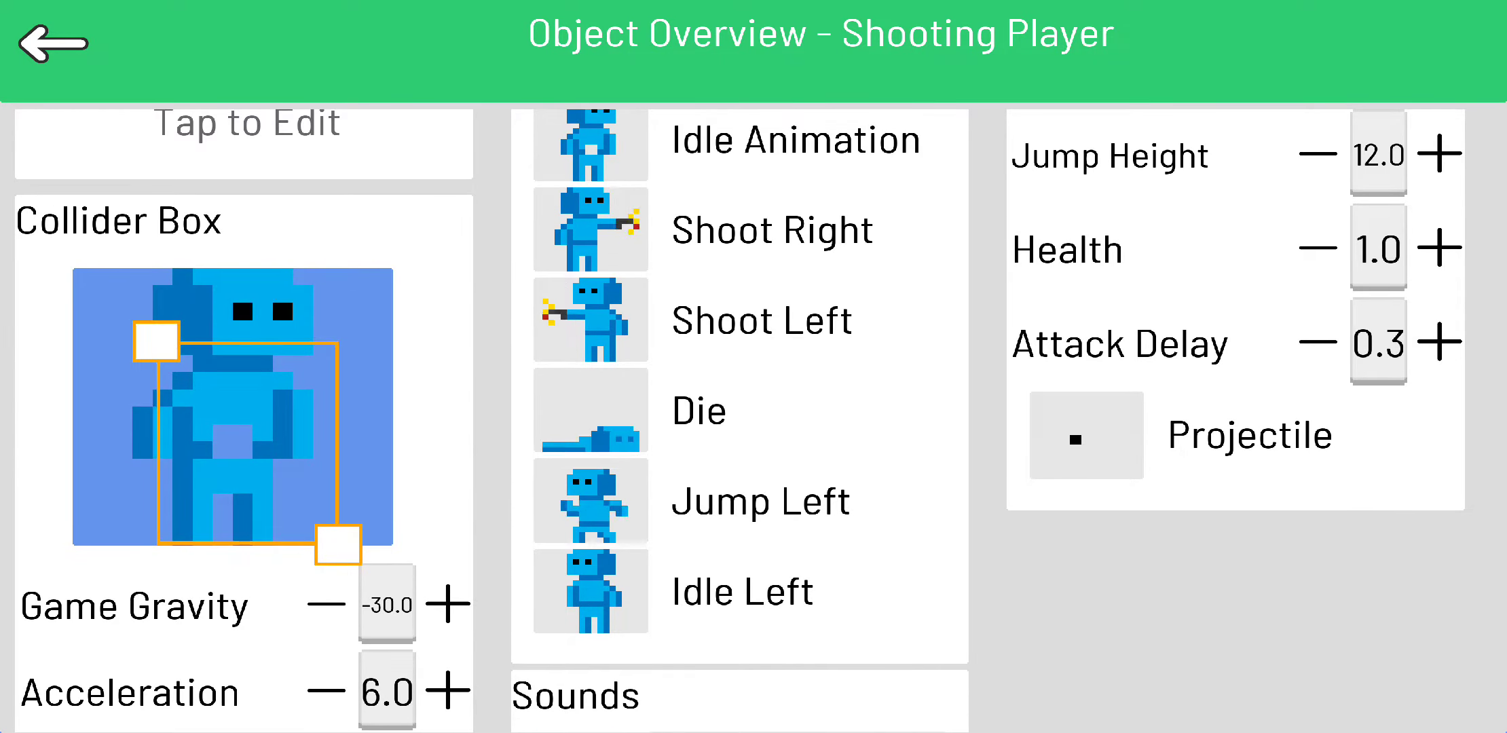
{"action": "mouse_move", "coordinate": [117, 292]}
{"action": "left_mouse_down"}
{"action": "mouse_move", "coordinate": [96, 268]}
{"action": "mouse_move", "coordinate": [79, 290]}
{"action": "left_mouse_up"}
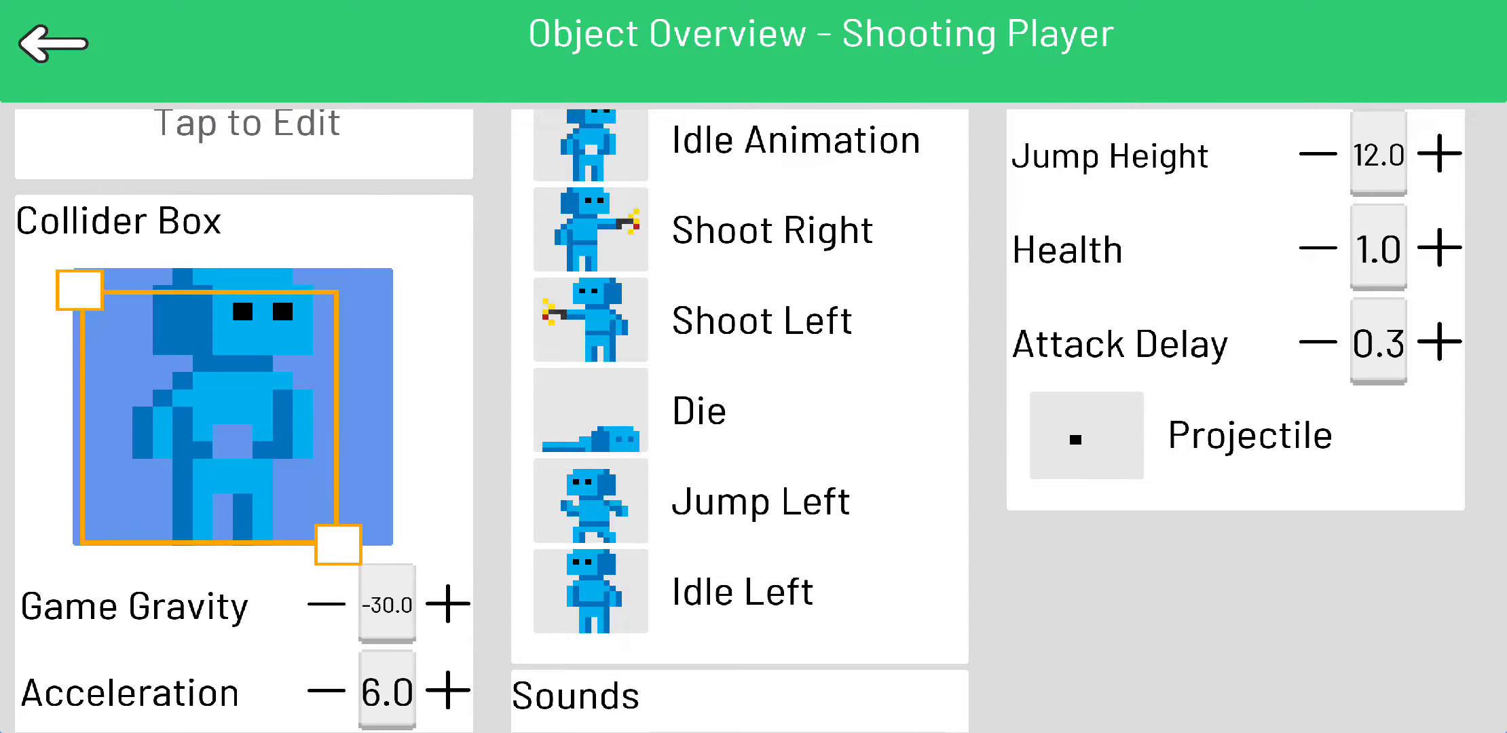
{"action": "mouse_move", "coordinate": [338, 543]}
{"action": "left_mouse_down"}
{"action": "mouse_move", "coordinate": [390, 519]}
{"action": "mouse_move", "coordinate": [391, 546]}
{"action": "left_mouse_up"}
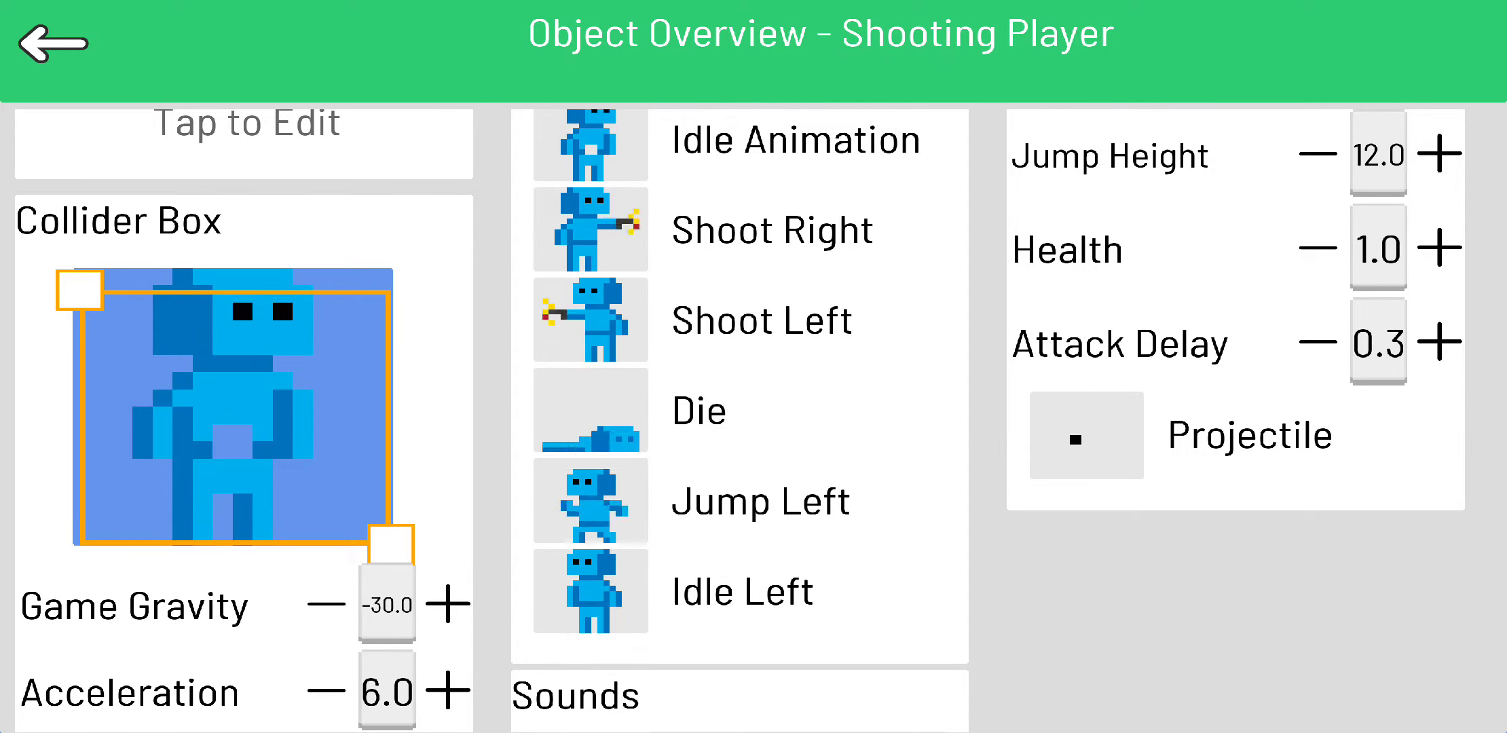
{"action": "scroll", "coordinate": [740, 421], "scroll_direction": "down", "scroll_amount": 1}
- Play-test the level twice with the larger collider, switching between brush and eraser in between
{"action": "left_click", "coordinate": [53, 43]}
{"action": "left_click", "coordinate": [425, 46]}
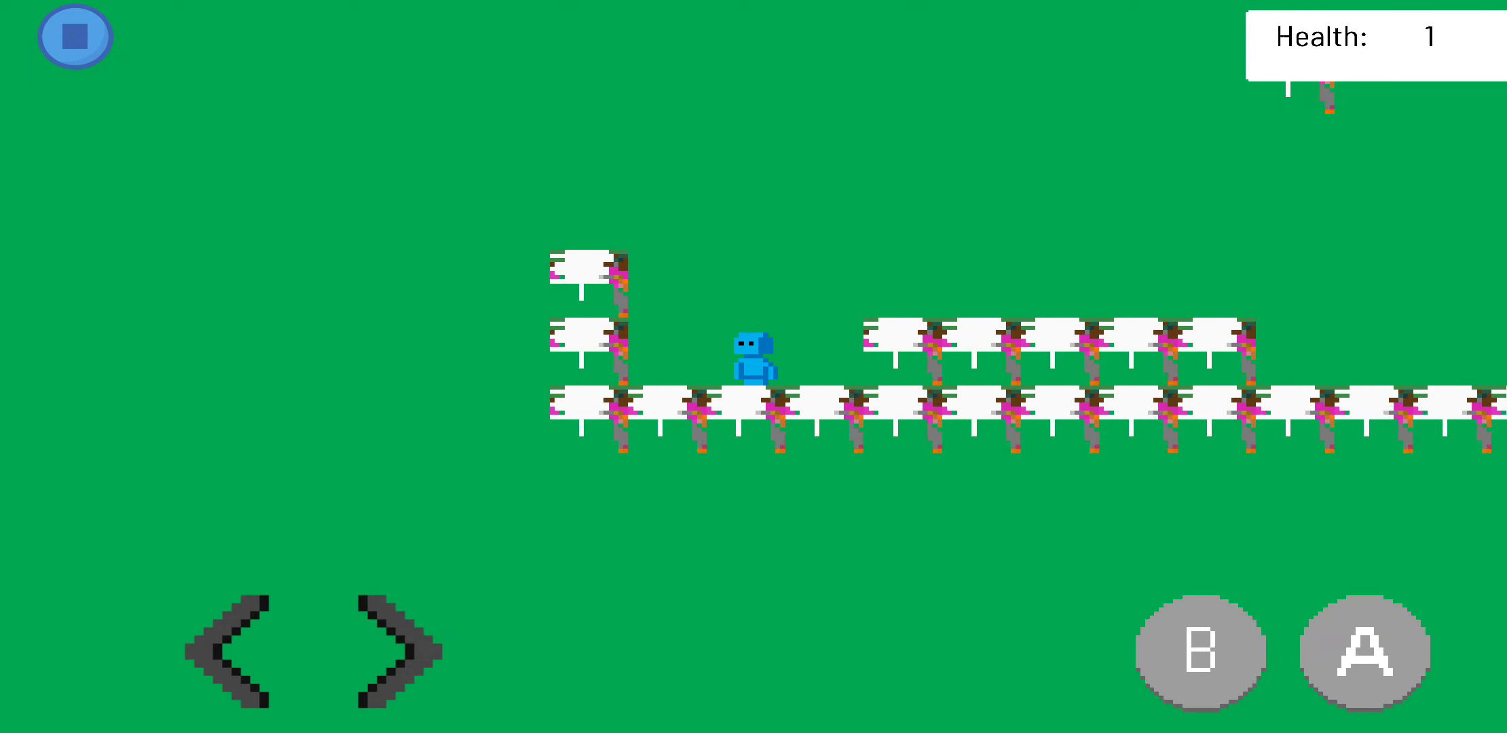
{"action": "left_click", "coordinate": [74, 33]}
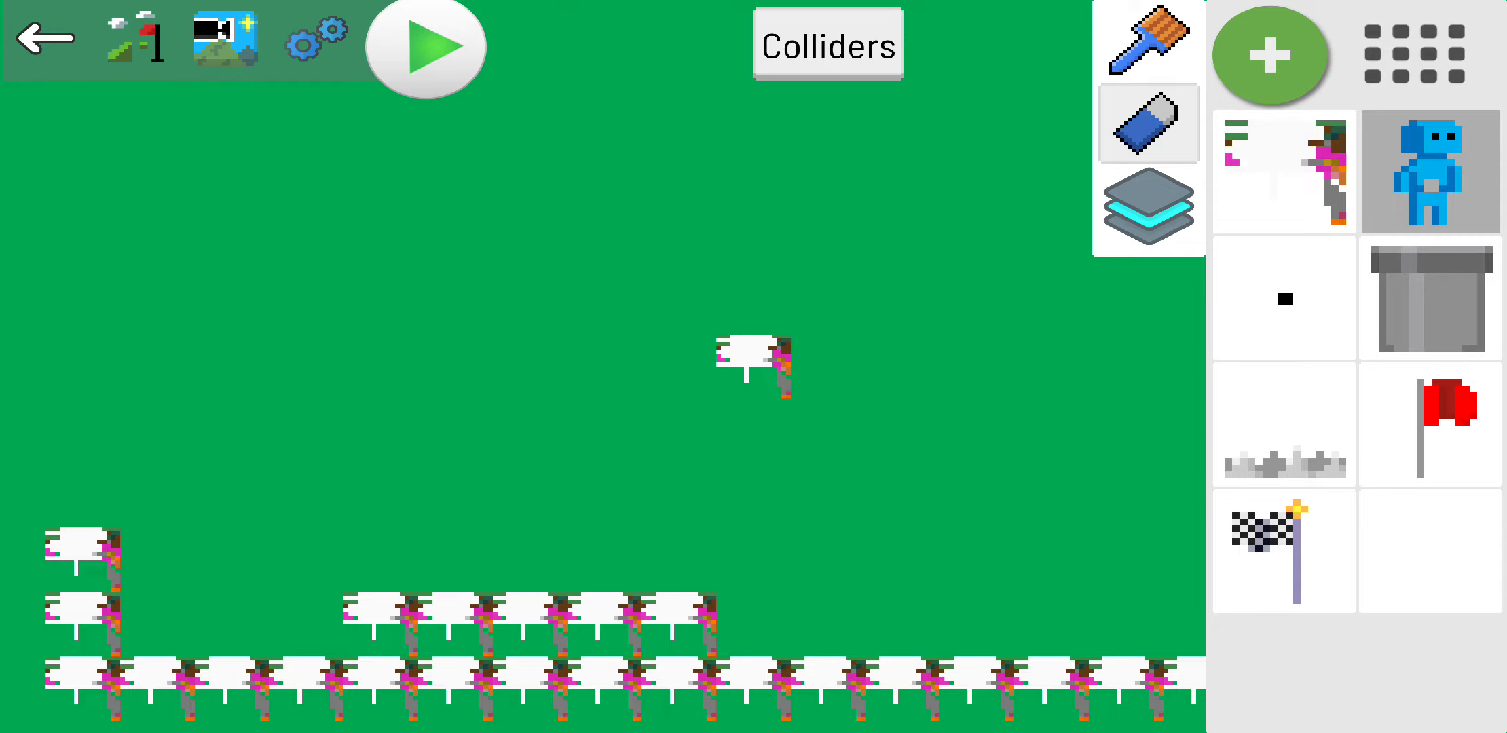
{"action": "left_click", "coordinate": [1148, 39]}
{"action": "left_click", "coordinate": [1148, 123]}
{"action": "left_click", "coordinate": [425, 47]}
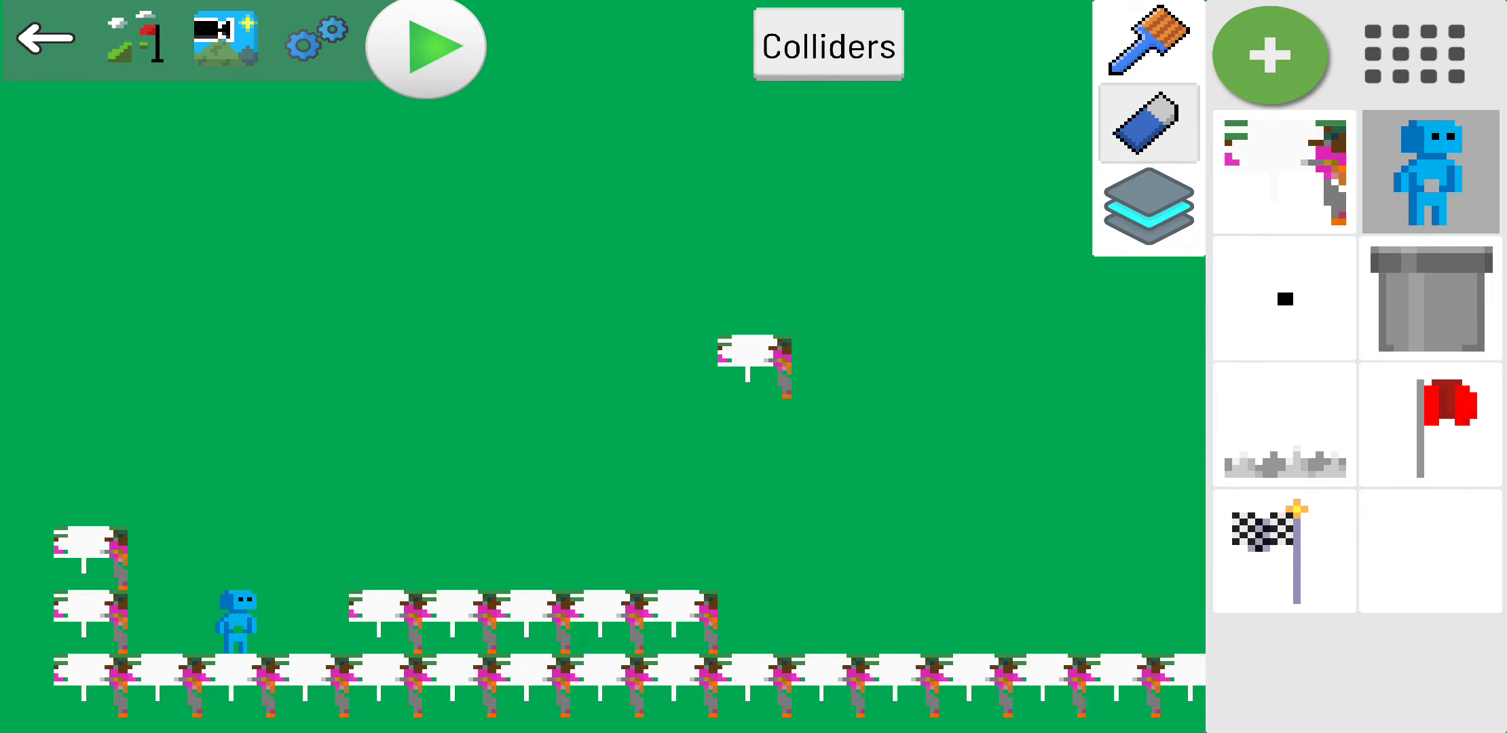
- Pull the collider box's side handles inward to hug the robot's body, then return to the level
{"action": "left_click", "coordinate": [315, 40]}
{"action": "left_click", "coordinate": [1427, 61]}
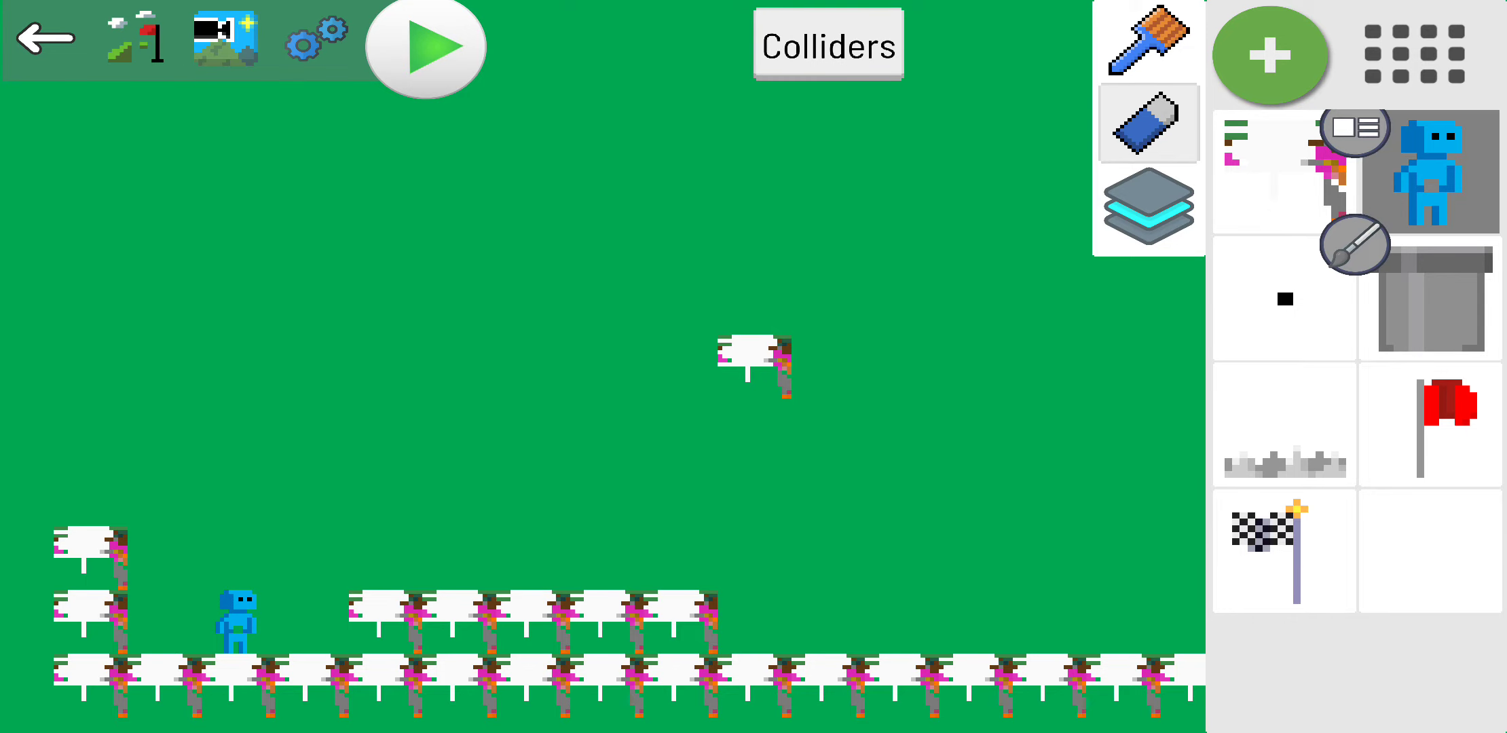
{"action": "left_click", "coordinate": [1355, 130]}
{"action": "scroll", "coordinate": [753, 413], "scroll_direction": "down", "scroll_amount": 5}
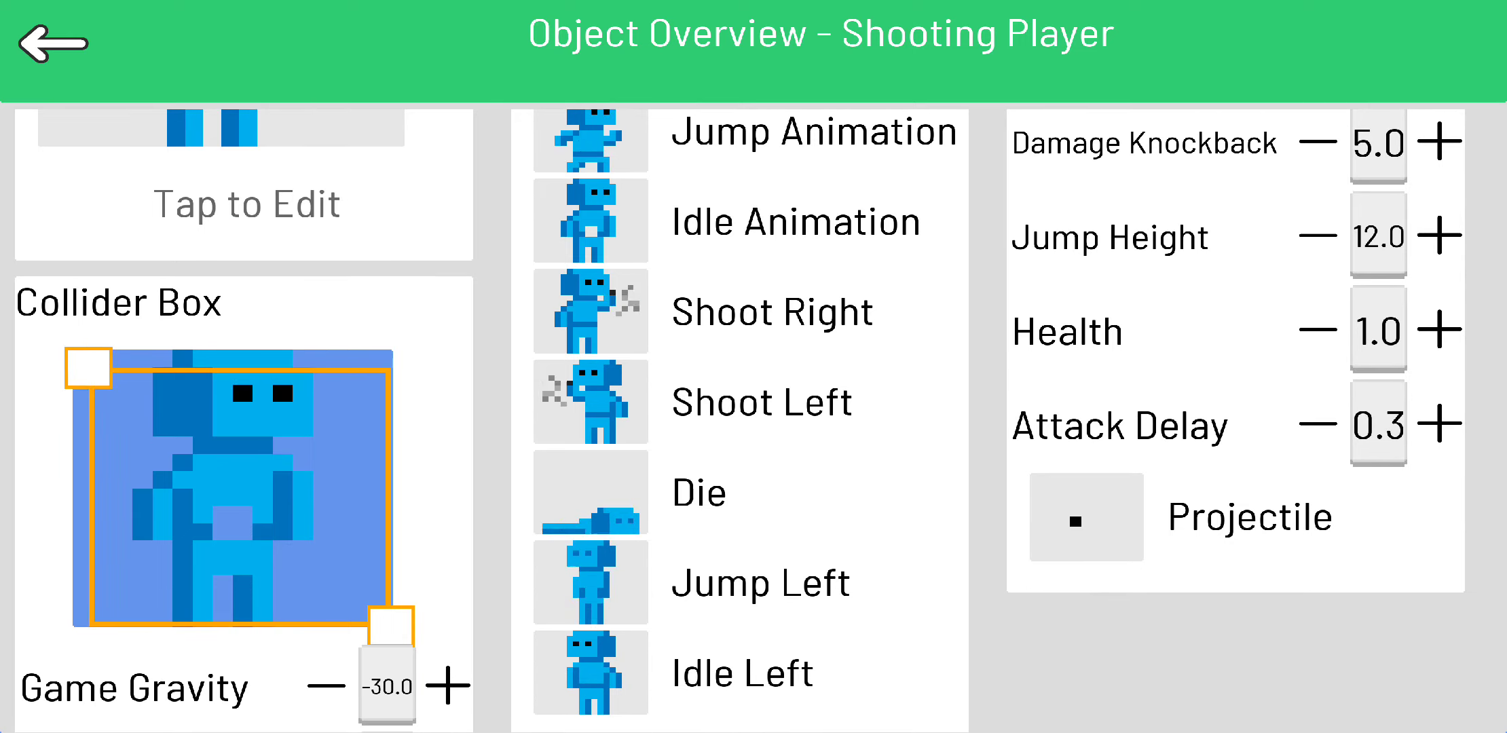
{"action": "left_click_drag", "start_coordinate": [88, 368], "coordinate": [124, 357]}
{"action": "mouse_move", "coordinate": [391, 627]}
{"action": "left_mouse_down"}
{"action": "mouse_move", "coordinate": [370, 610]}
{"action": "mouse_move", "coordinate": [323, 624]}
{"action": "mouse_move", "coordinate": [317, 612]}
{"action": "left_mouse_up"}
{"action": "left_click", "coordinate": [53, 44]}
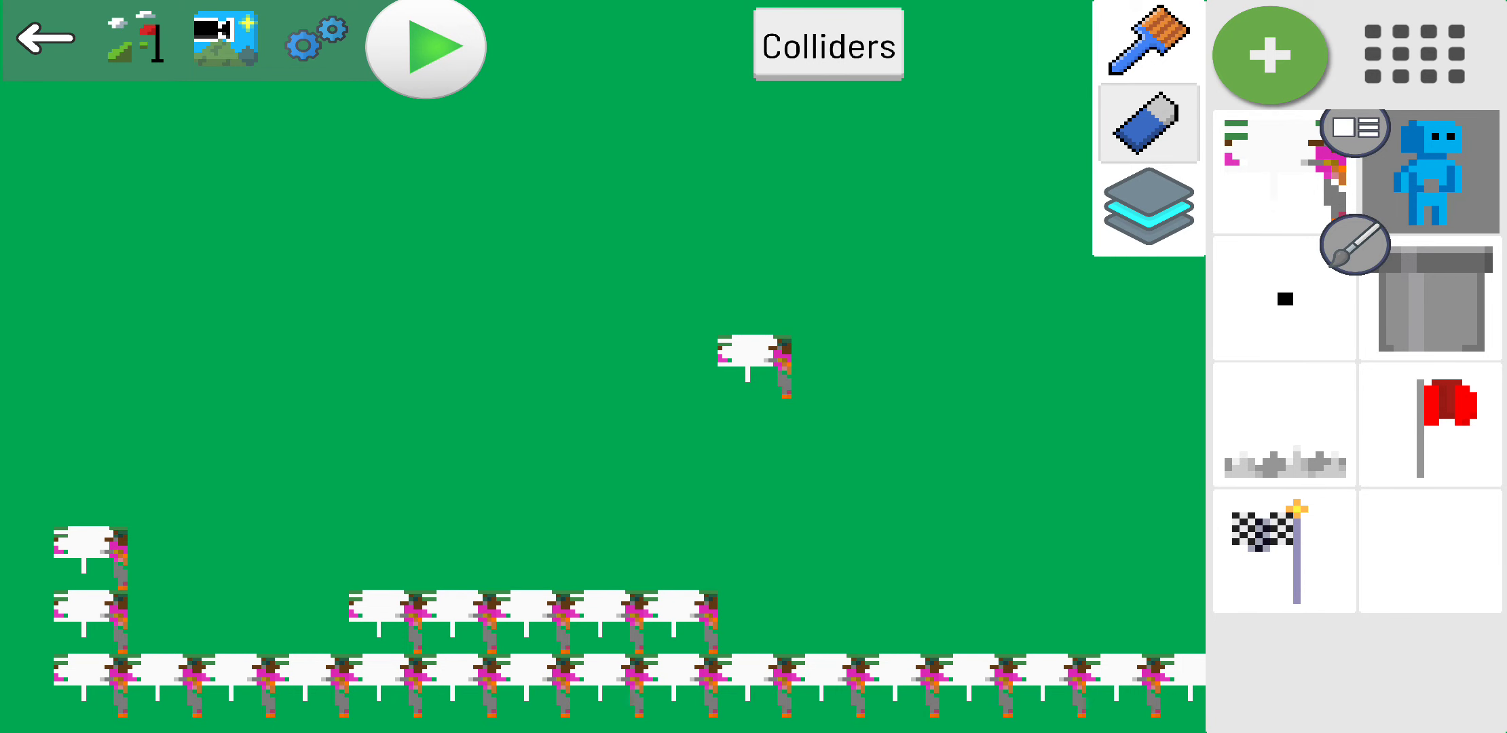
- Select the brush and play-test, making the robot jump at the wall
{"action": "left_click", "coordinate": [1148, 40]}
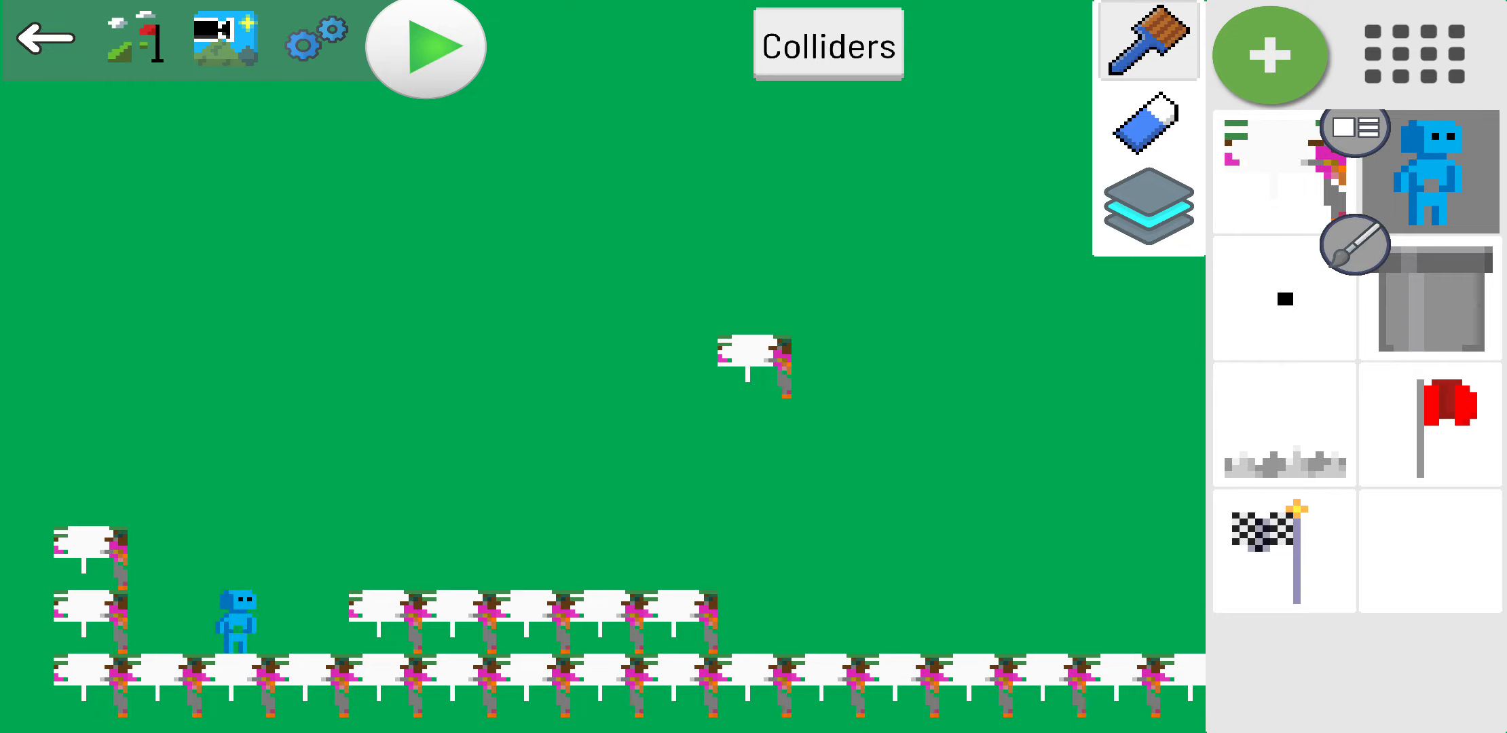
{"action": "left_click", "coordinate": [425, 46]}
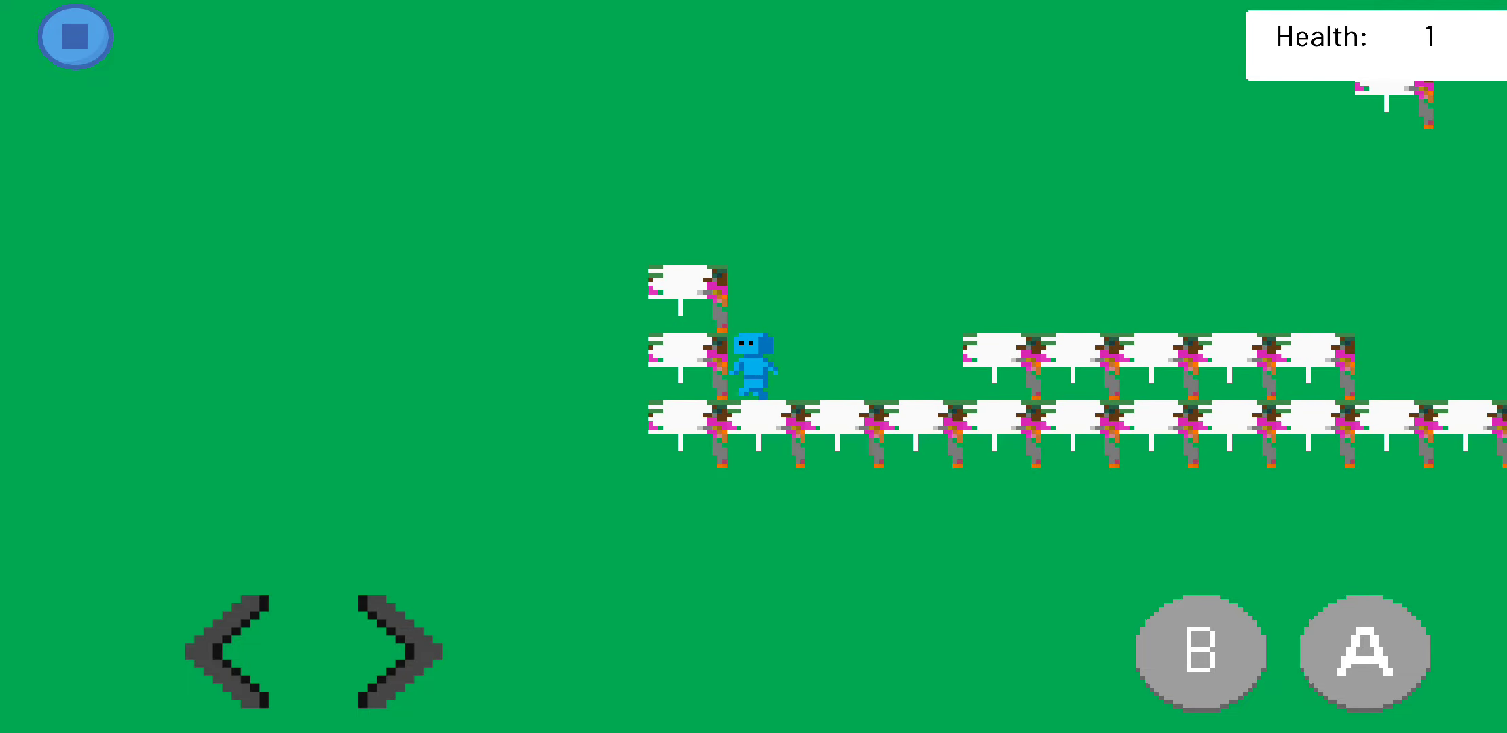
{"action": "key", "text": "space"}
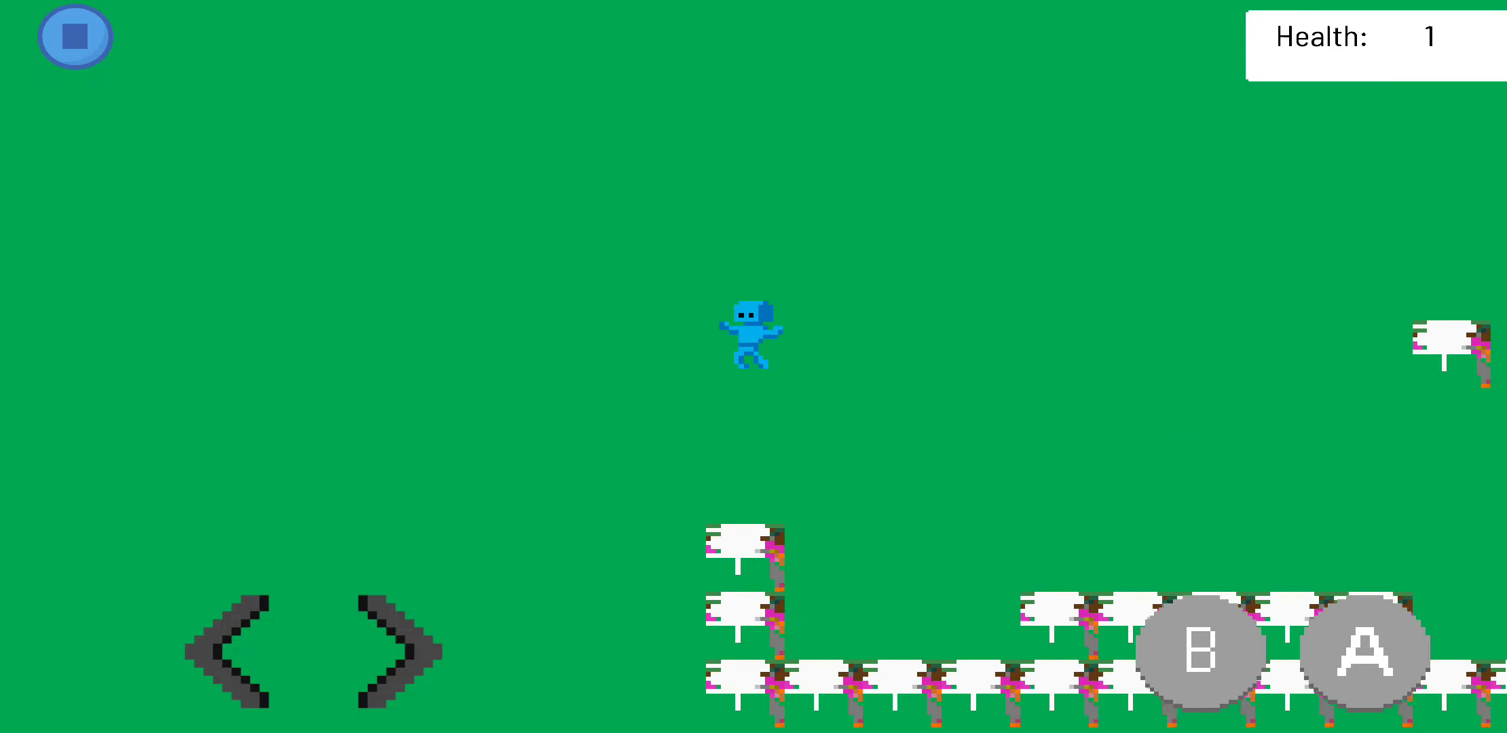